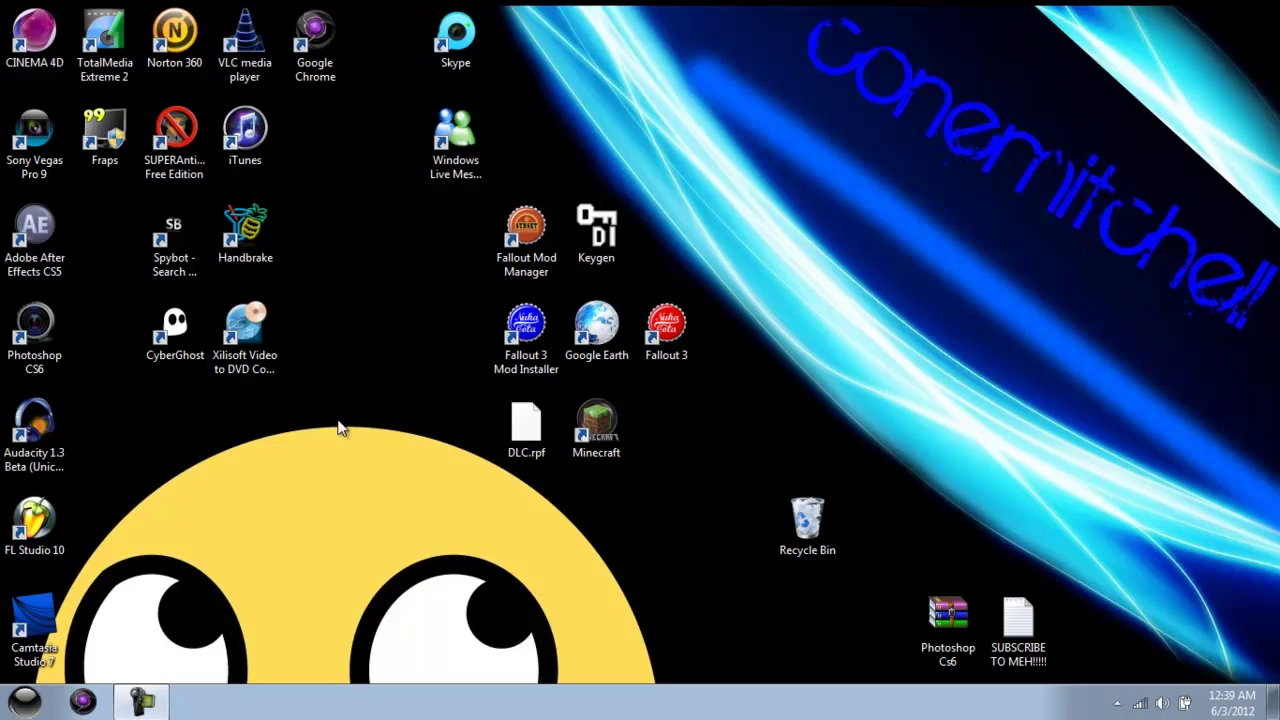
- Inspect the existing Fraps shortcut's properties, checking the fraps.exe part of its target path
right_click(108, 142)
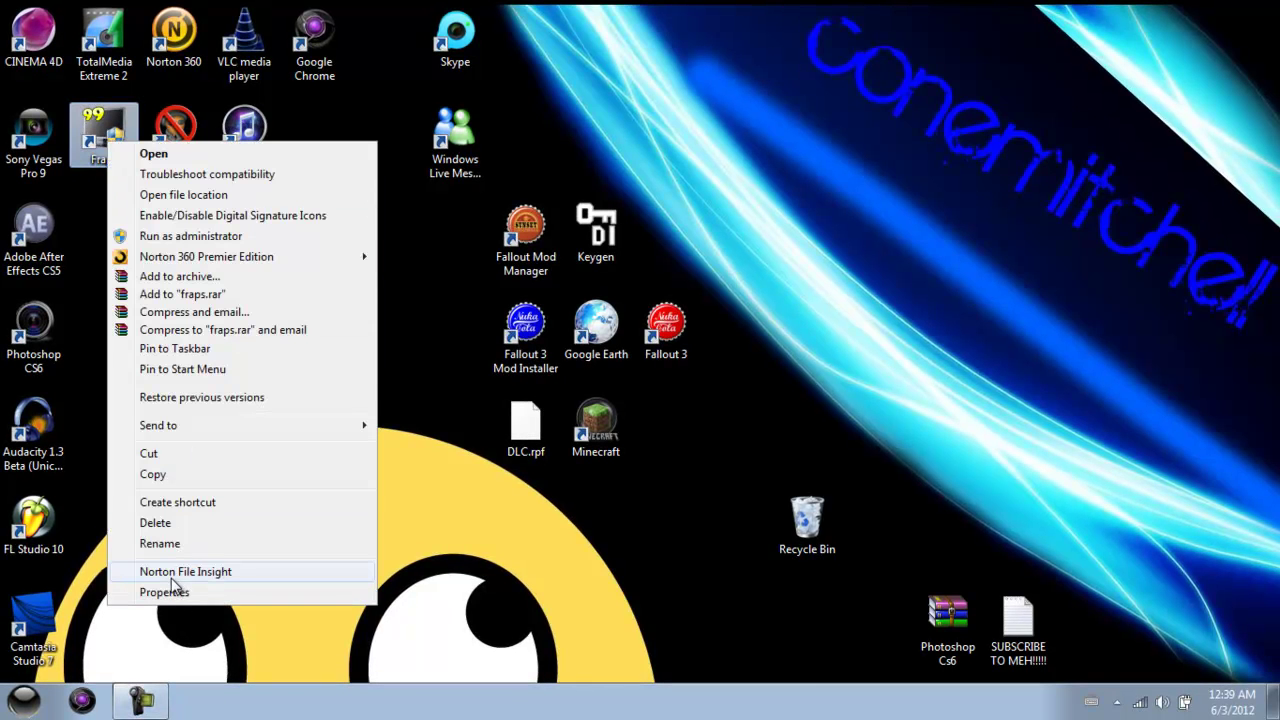
left_click(162, 592)
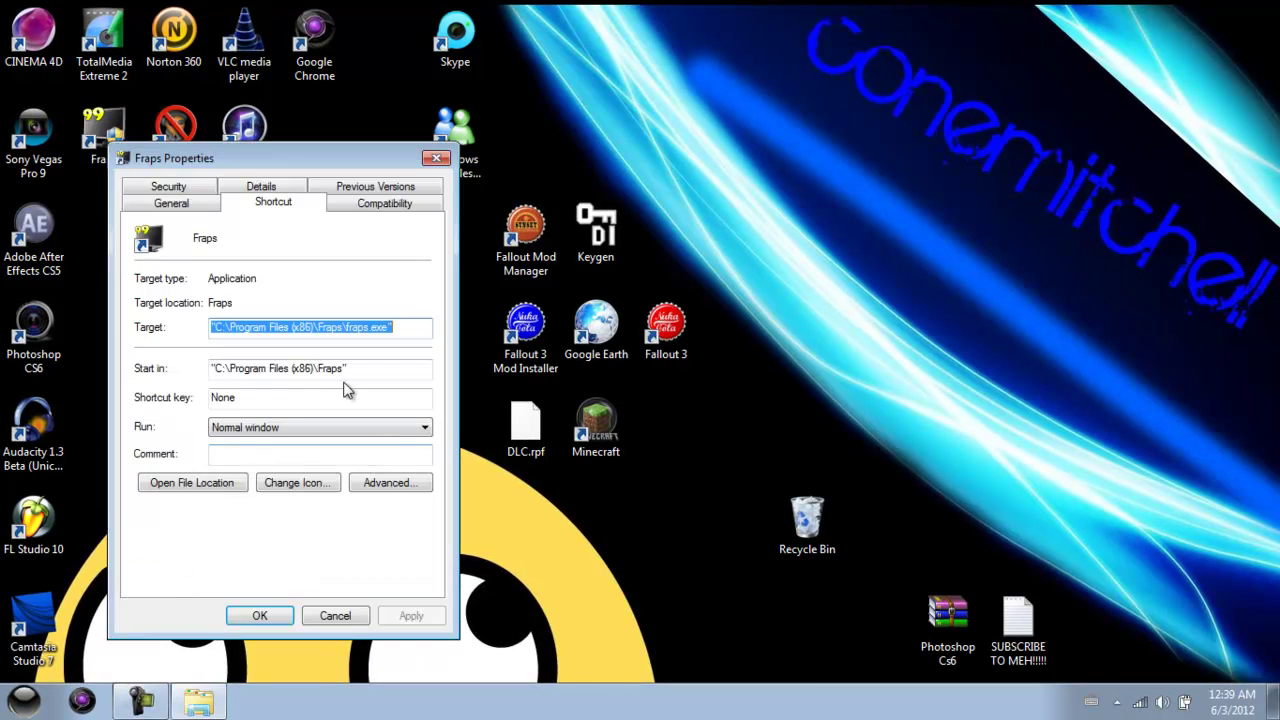
left_click(389, 330)
left_click_drag(389, 330, 343, 286)
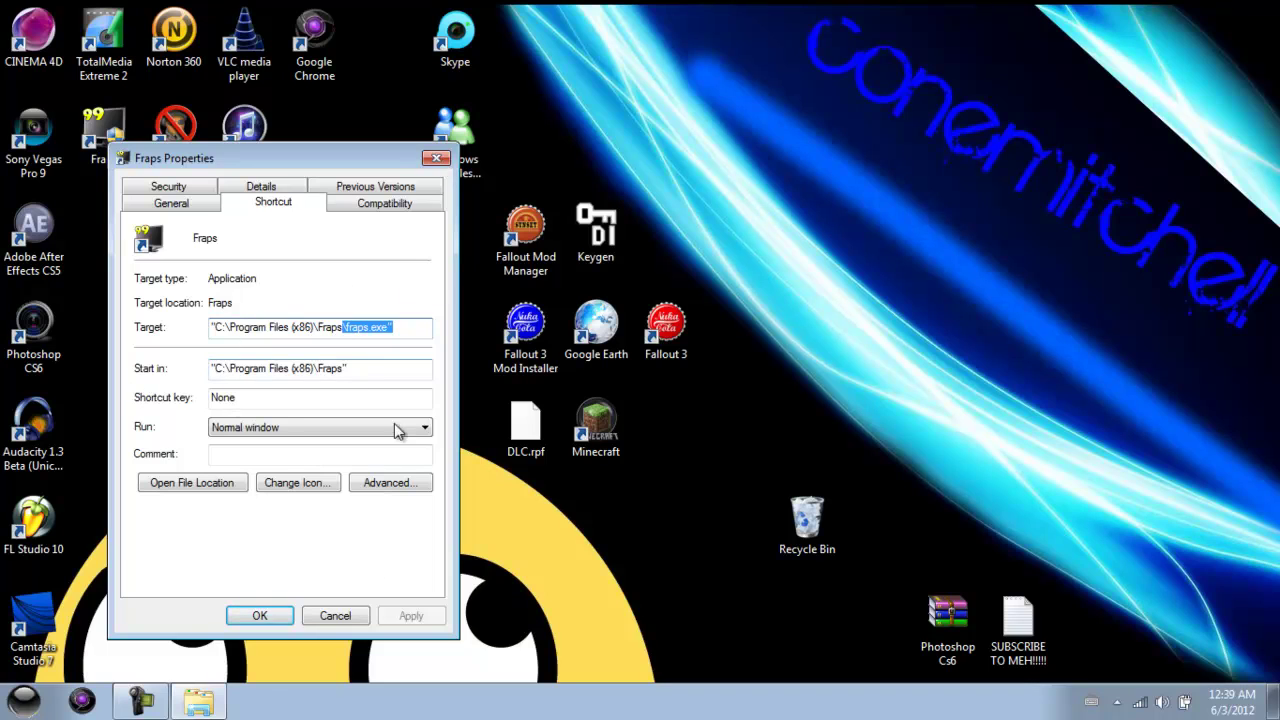
left_click(436, 158)
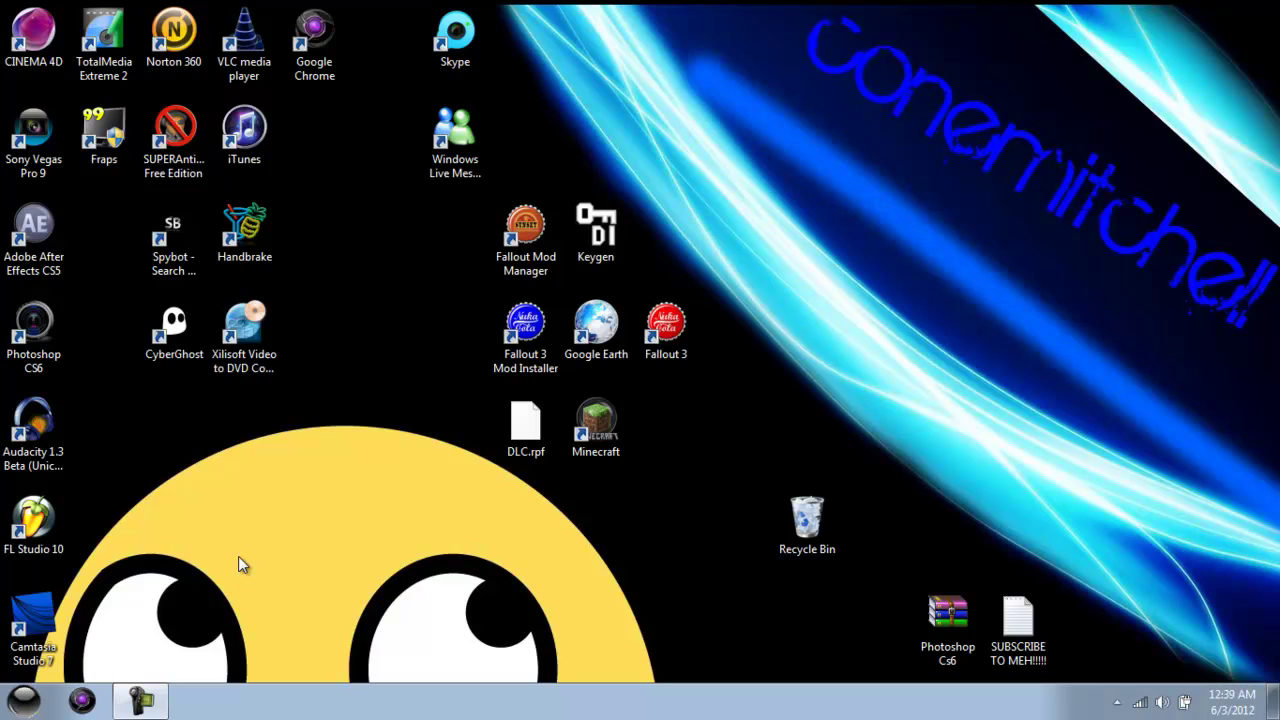
- Launch Task Scheduler by searching taskschd.msc from the Start menu
key("super")
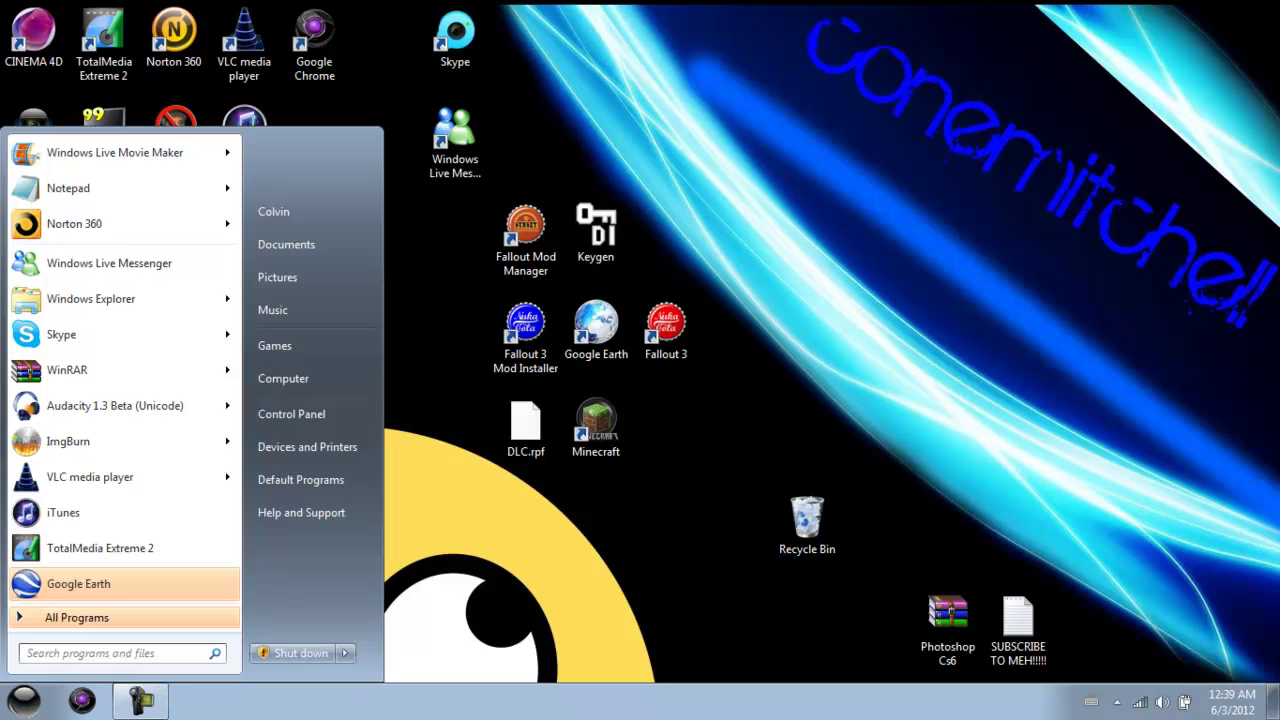
type("tas")
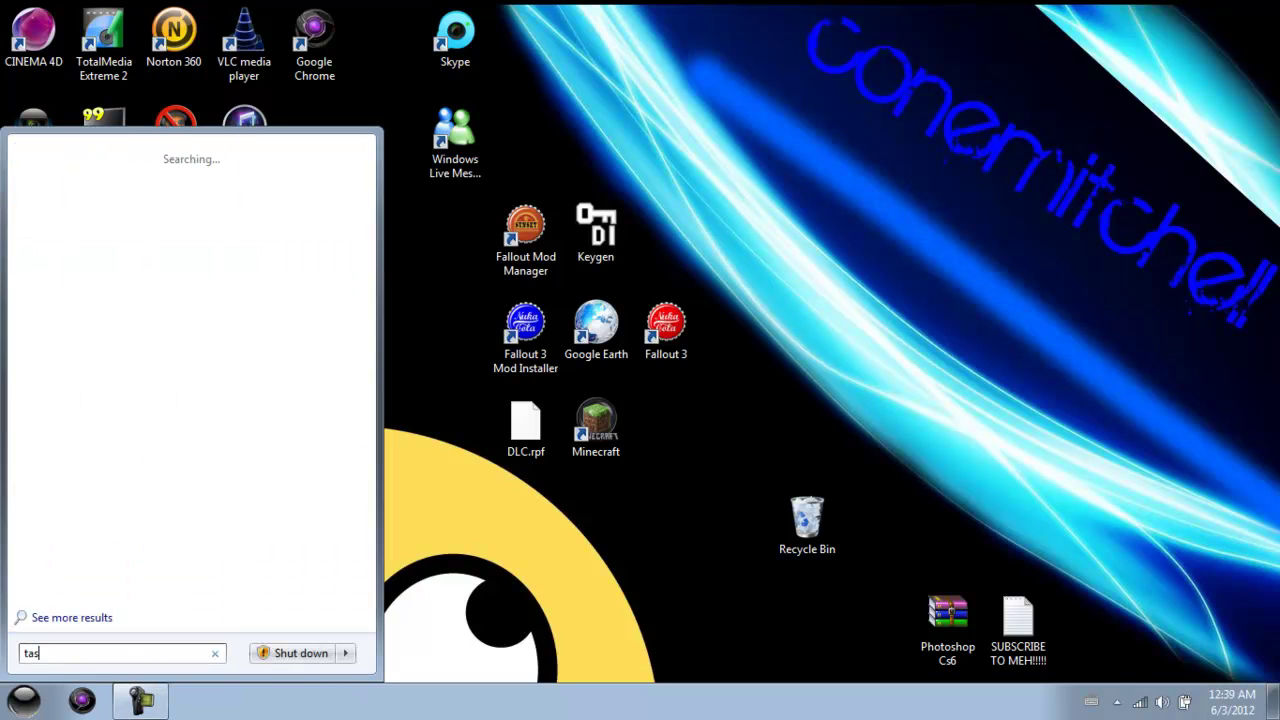
type("kschd.msc")
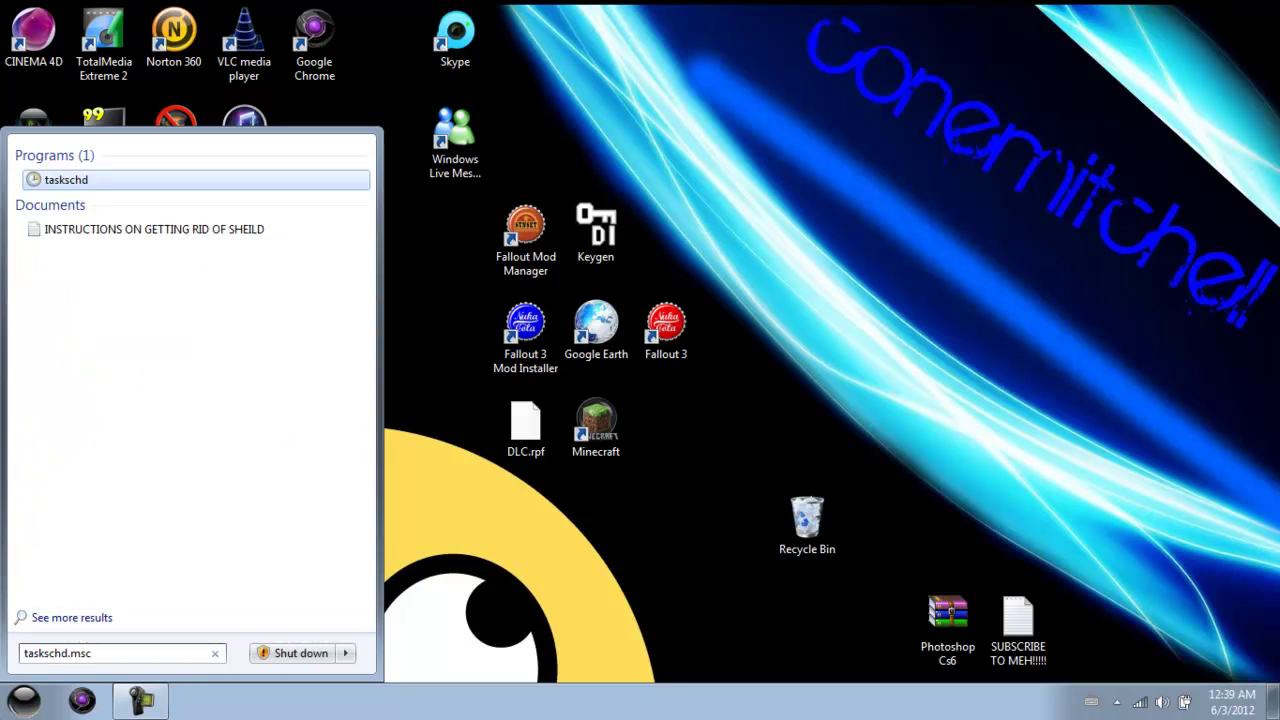
key("Return")
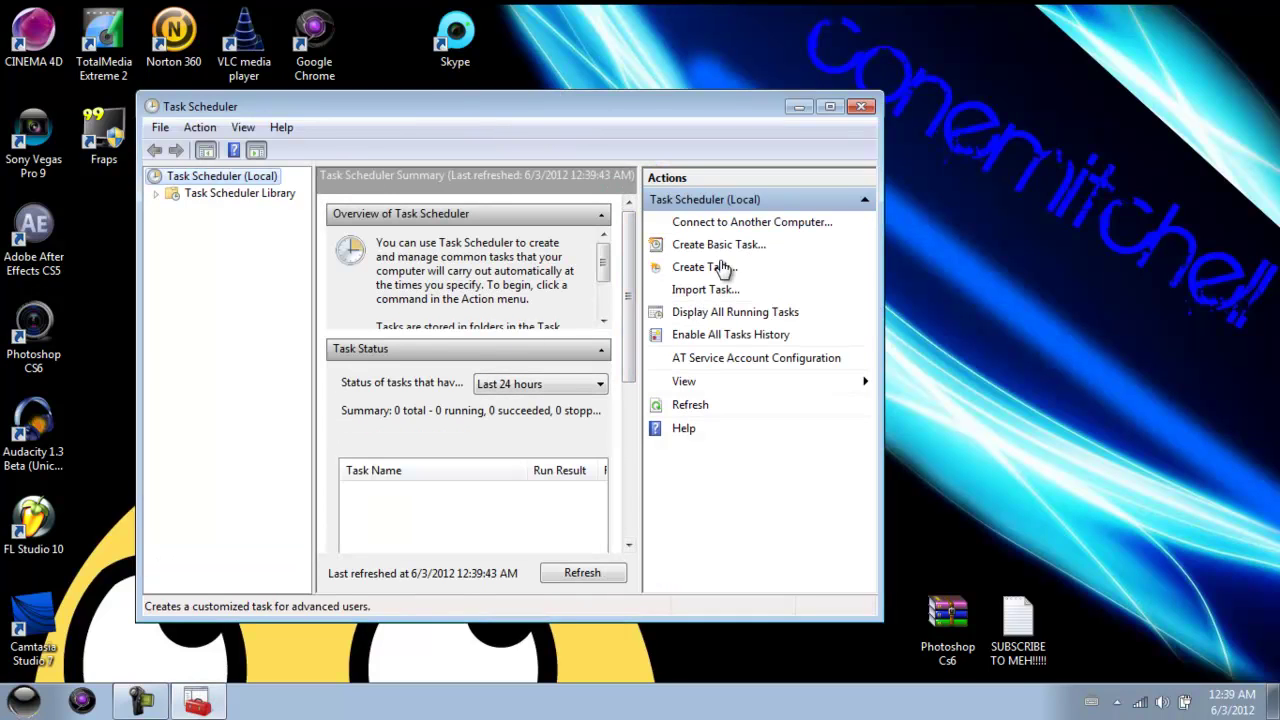
- Create a task named Fraps with highest privileges, configured for Windows 7, Windows Server 2008 R2
left_click(684, 268)
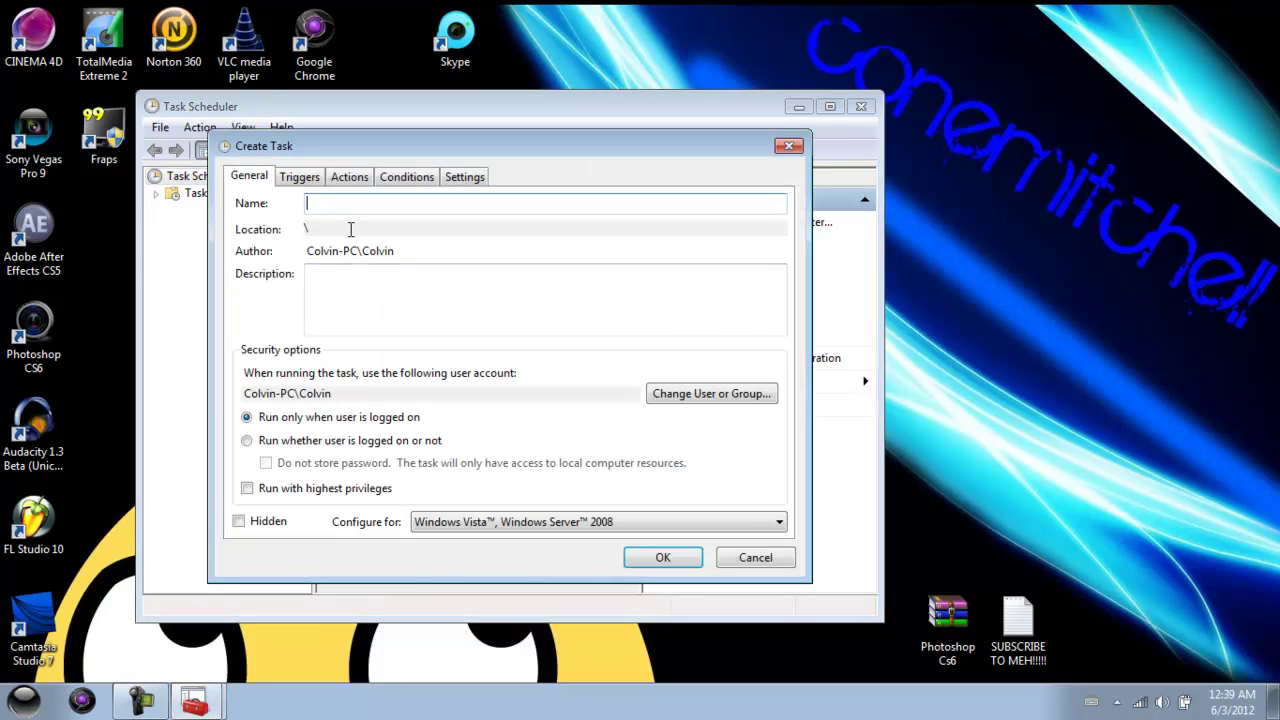
type("fla")
key("BackSpace")
key("BackSpace")
type("Fraps")
left_click(273, 492)
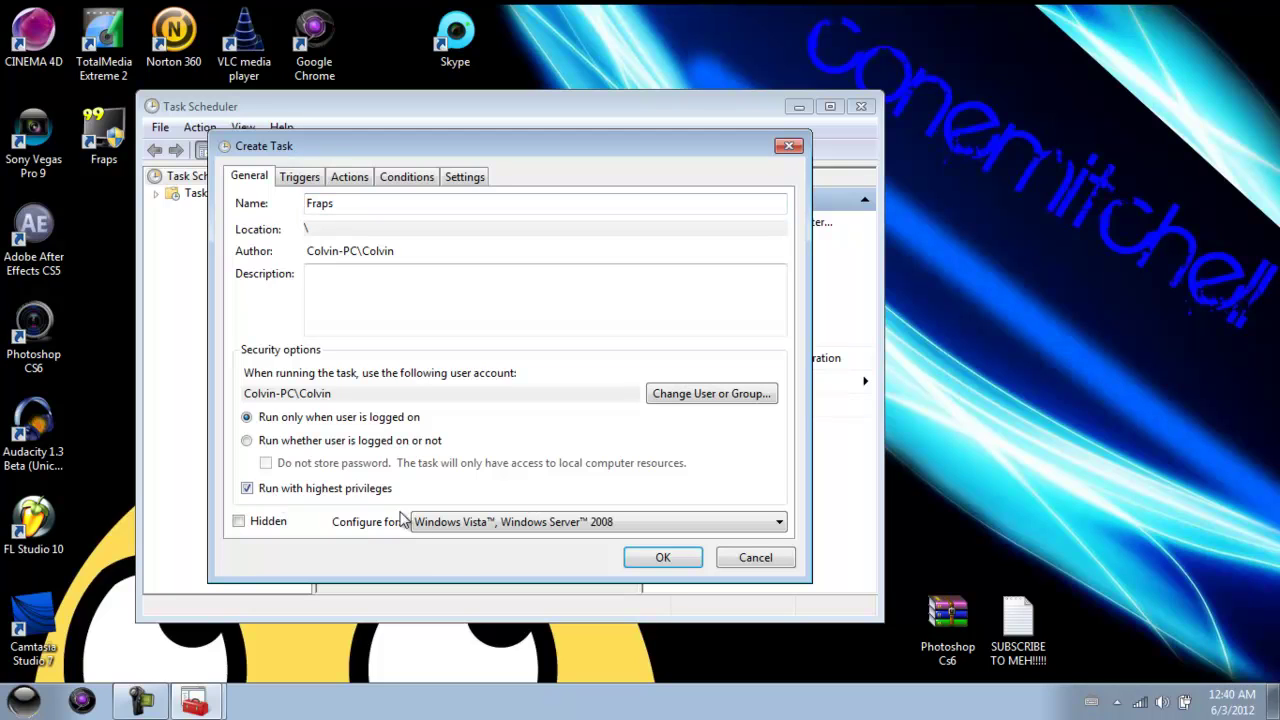
left_click(431, 533)
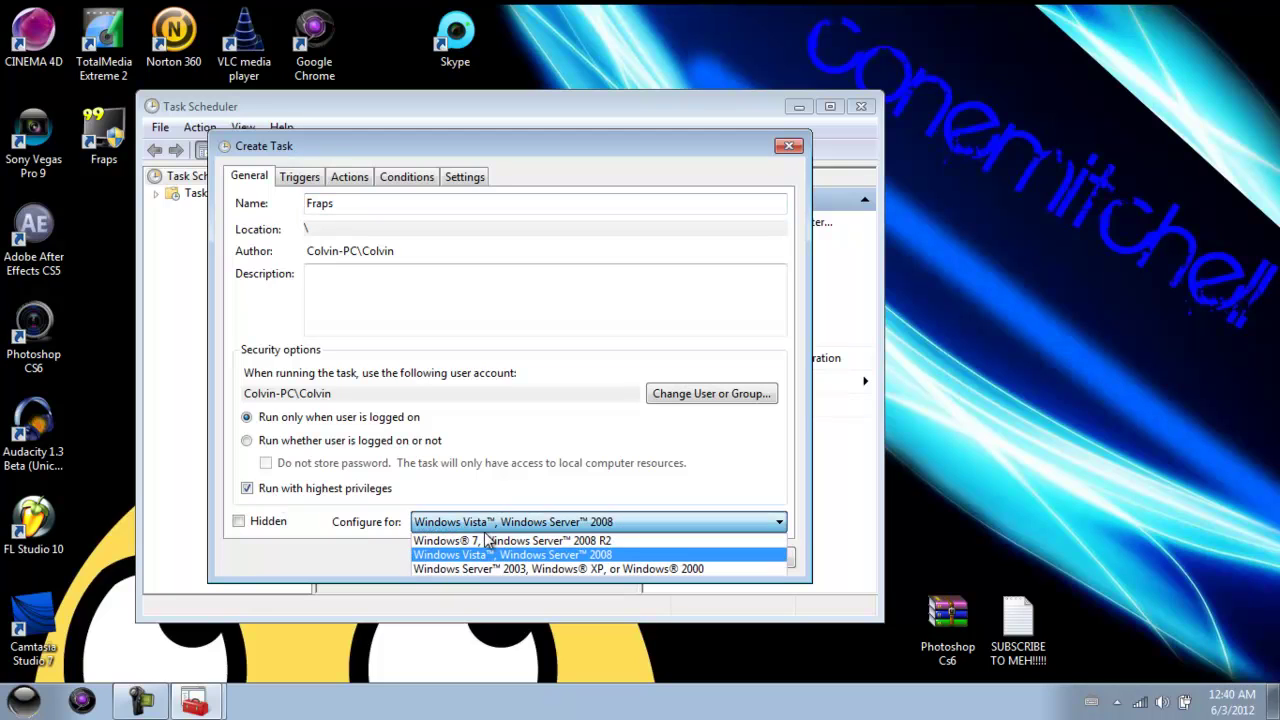
left_click(486, 538)
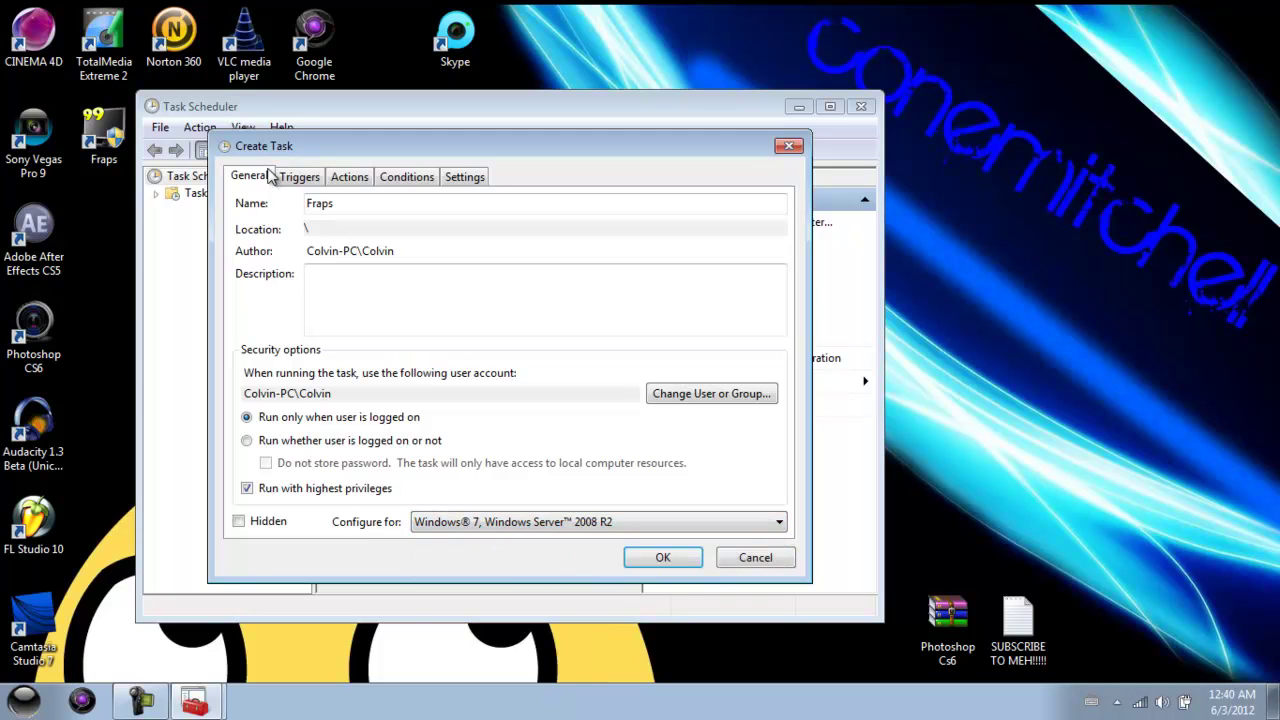
left_click(350, 176)
- Add a new action and choose C:\Program Files (x86)\Fraps\fraps.exe as its program
left_click(299, 515)
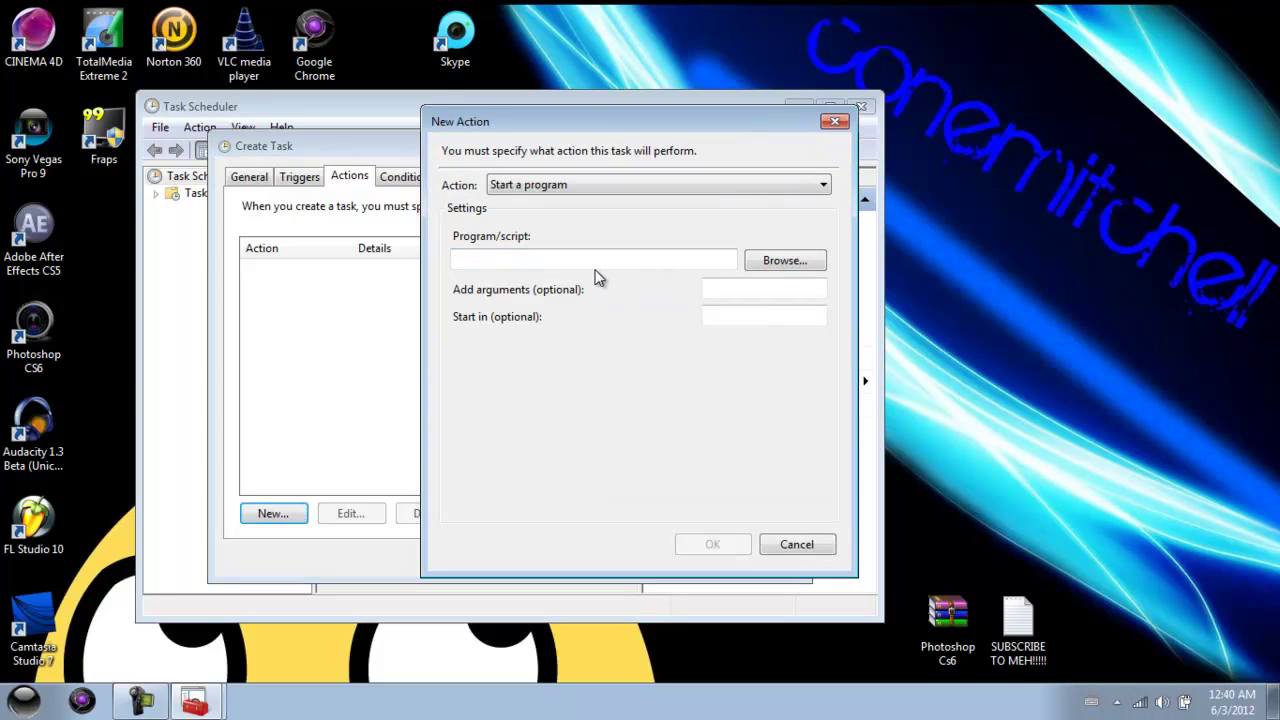
left_click(810, 264)
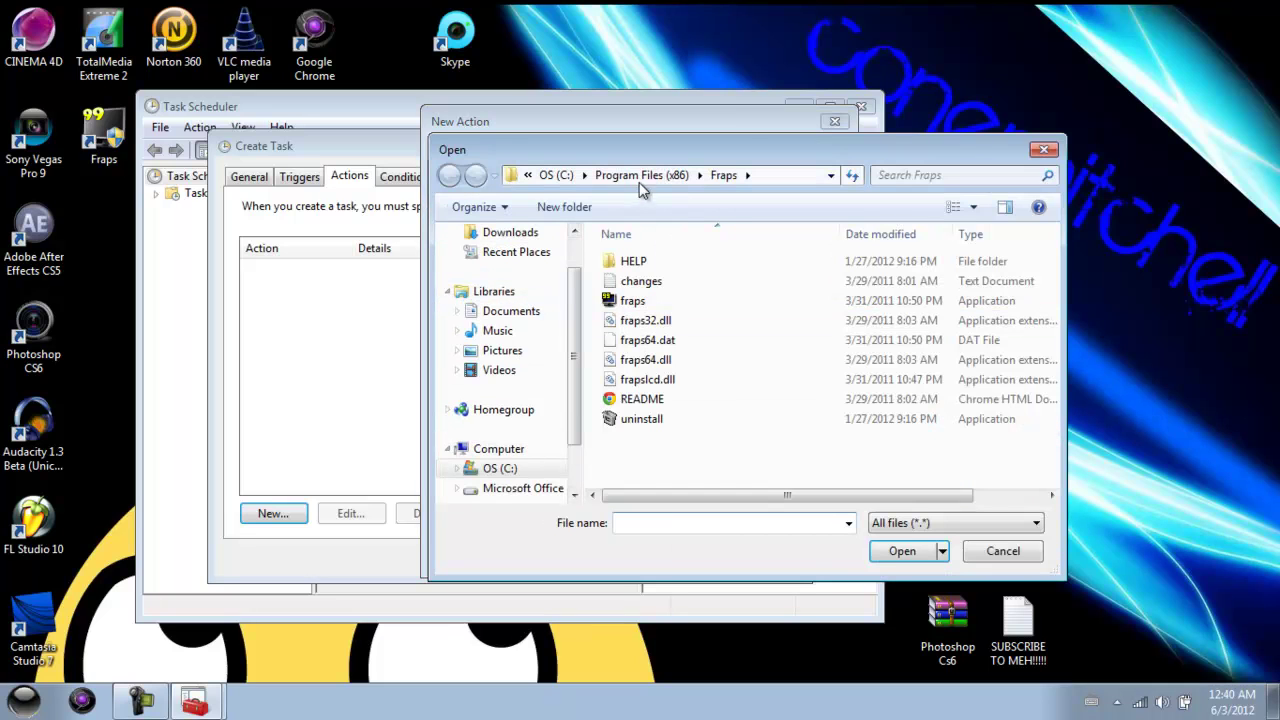
left_click(560, 176)
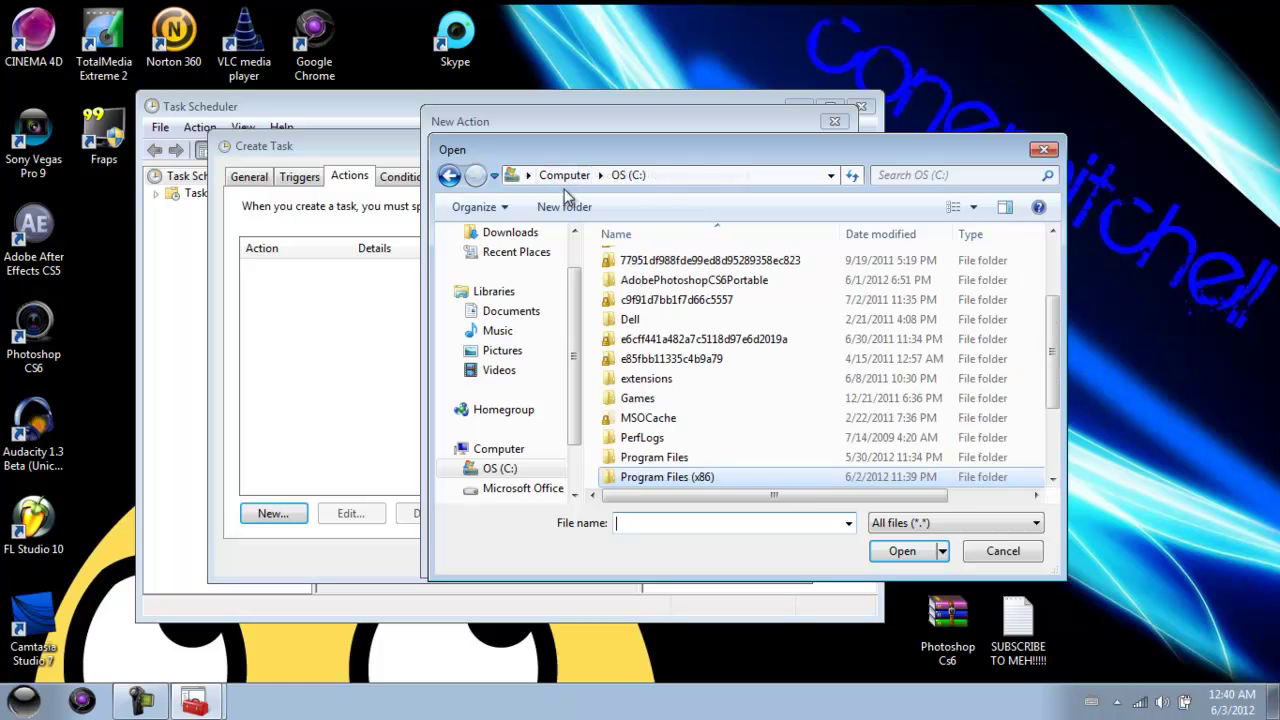
double_click(687, 478)
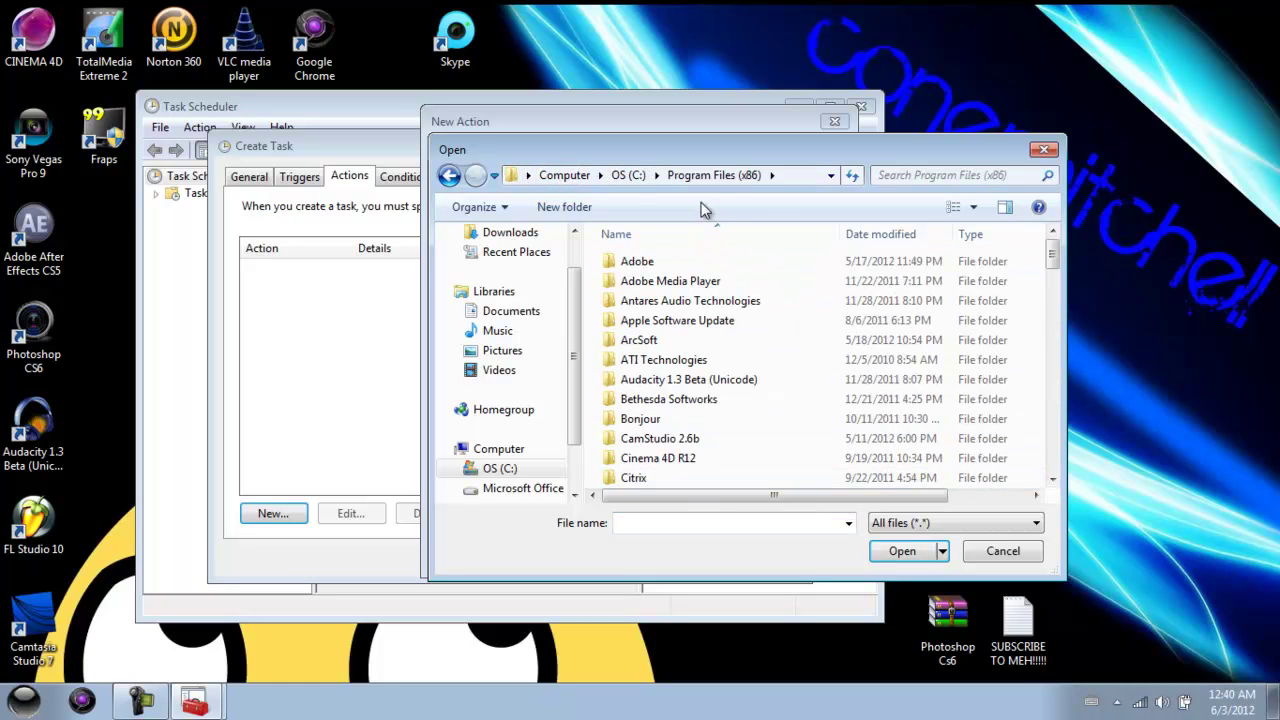
left_click_drag(1055, 258, 1055, 305)
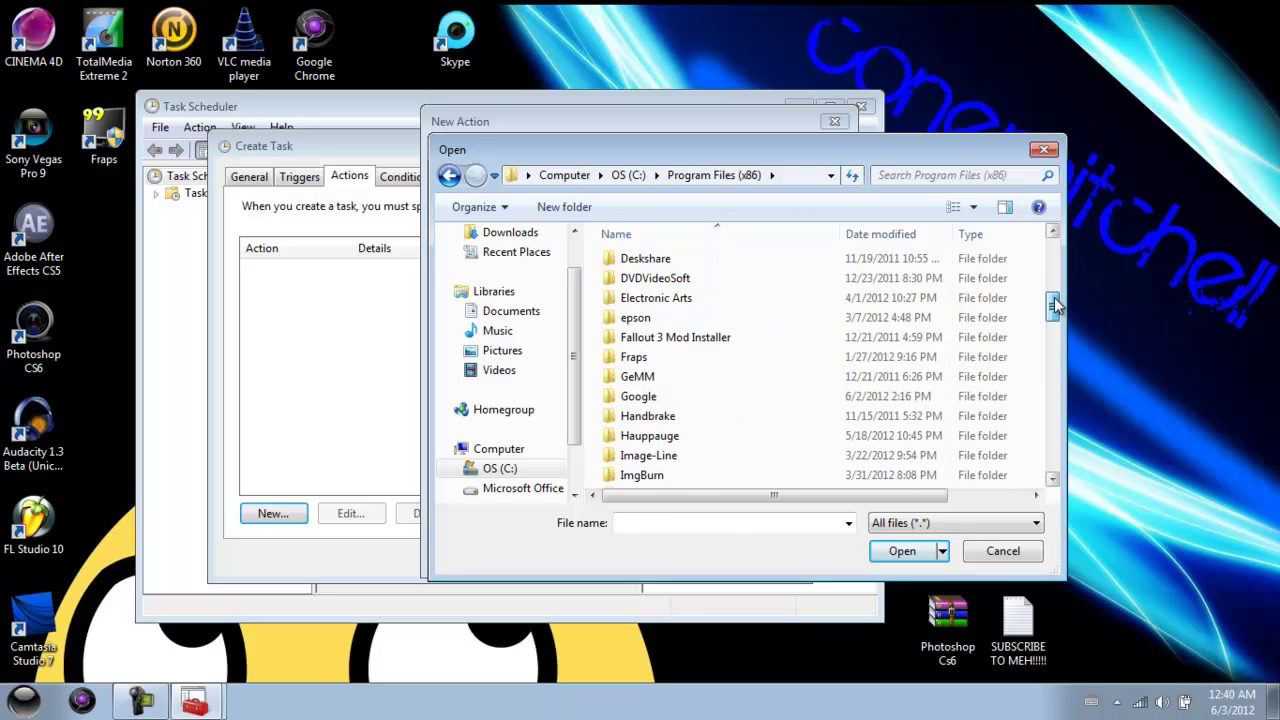
double_click(751, 357)
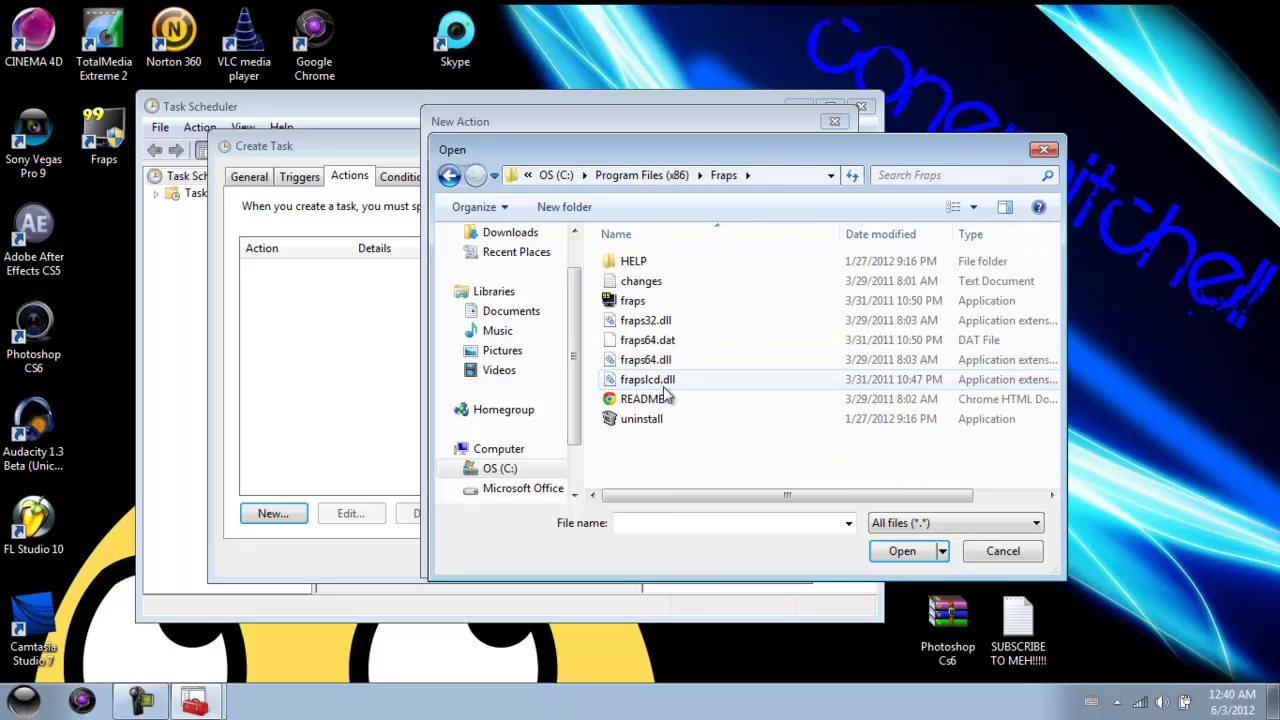
left_click(670, 303)
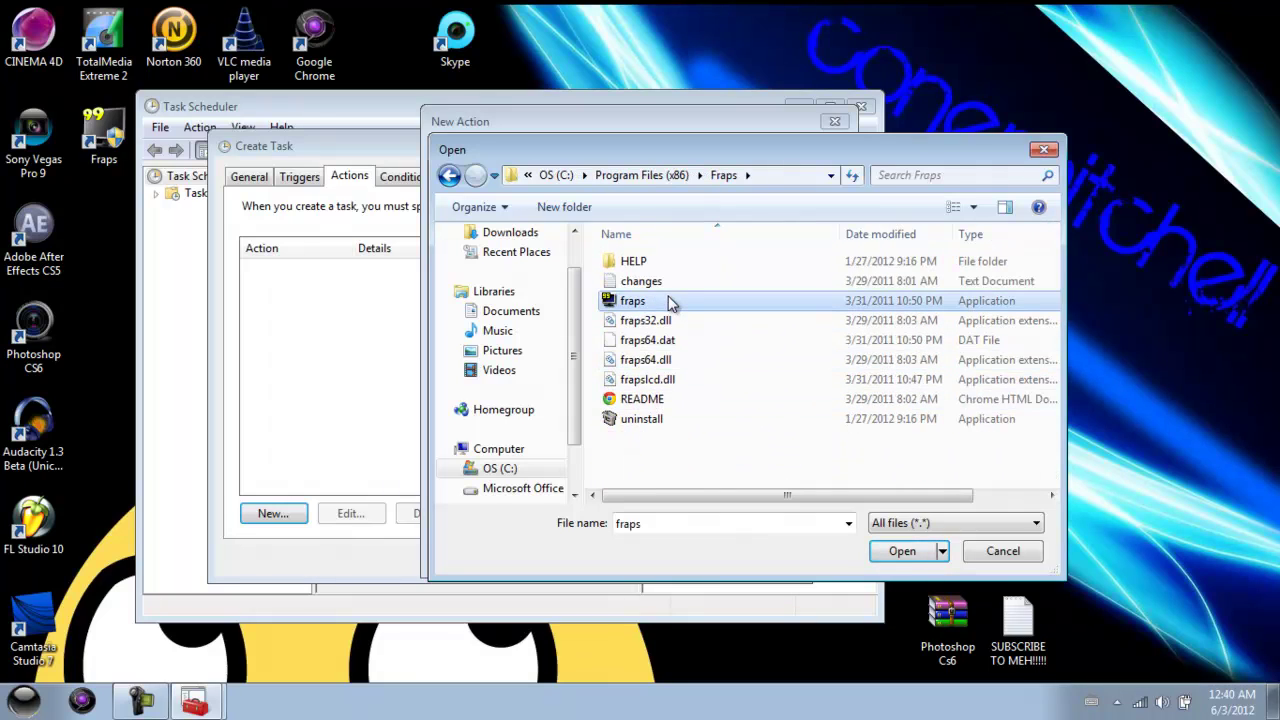
left_click(896, 553)
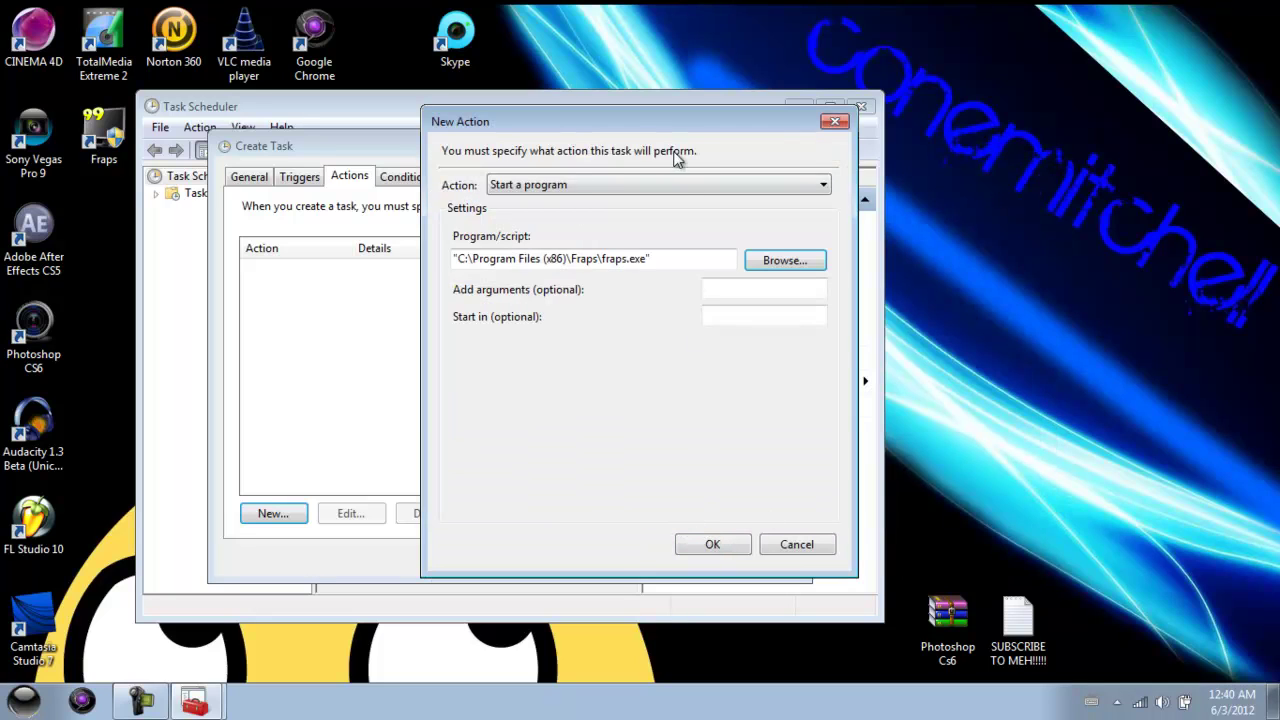
- Keep the action type as Start a program and confirm the fraps.exe action
left_click(551, 193)
left_click(551, 198)
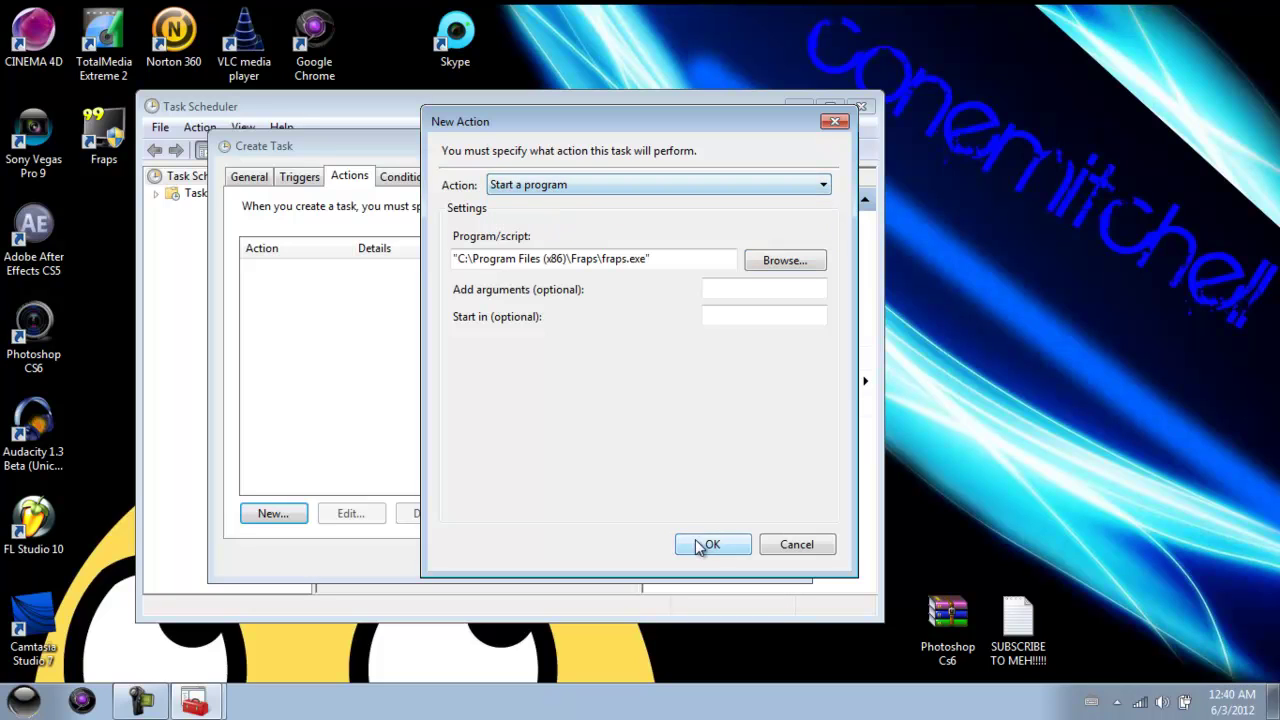
left_click(738, 551)
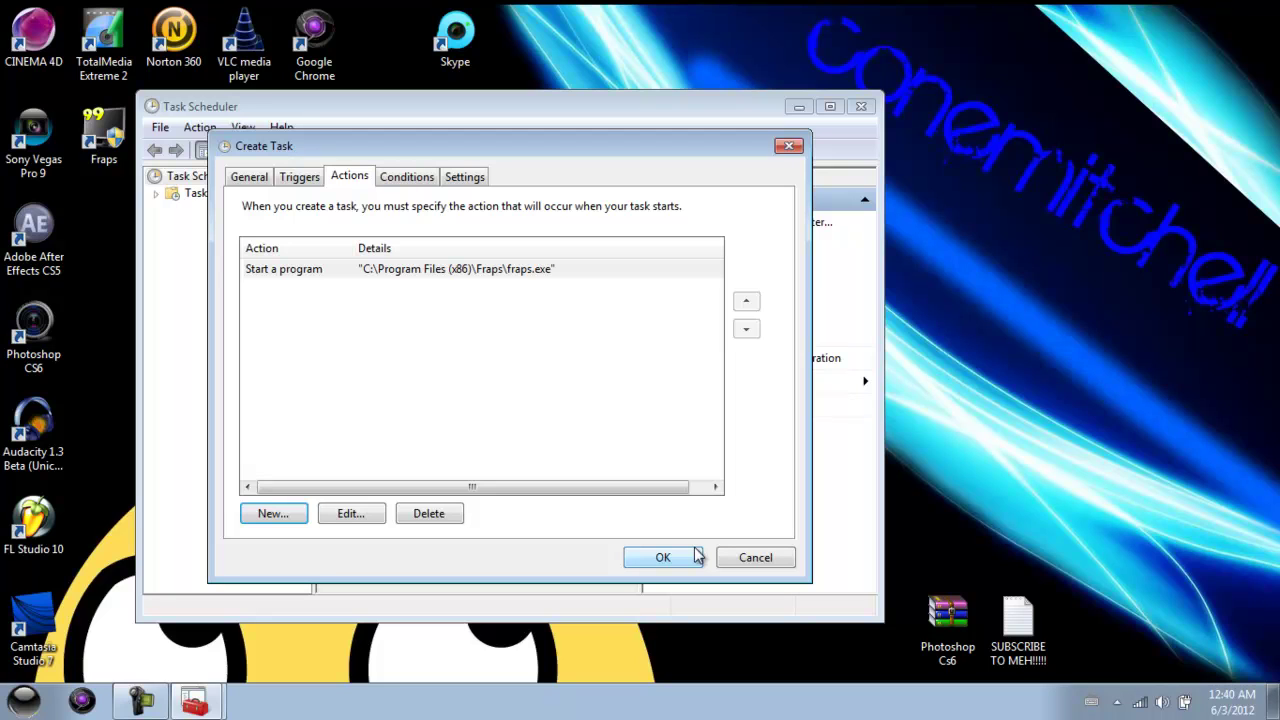
left_click(401, 178)
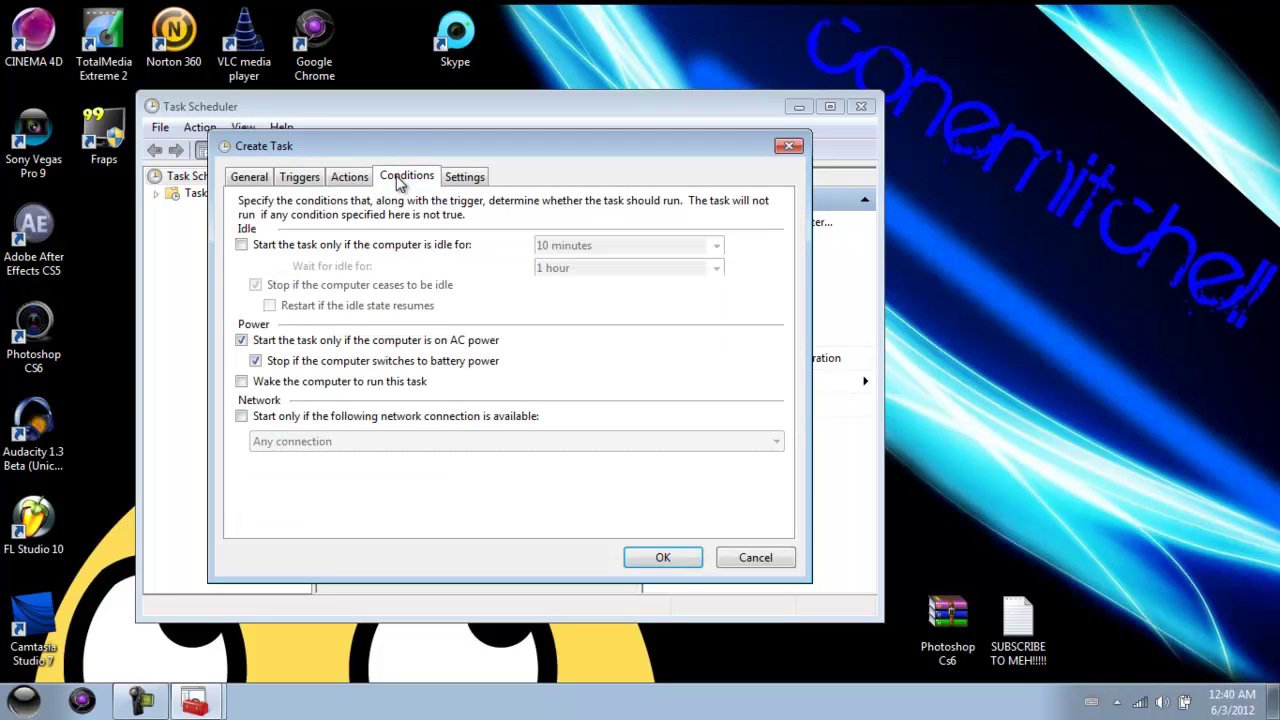
- Clear the AC power requirement on the Conditions tab and save the Fraps task
left_click(275, 345)
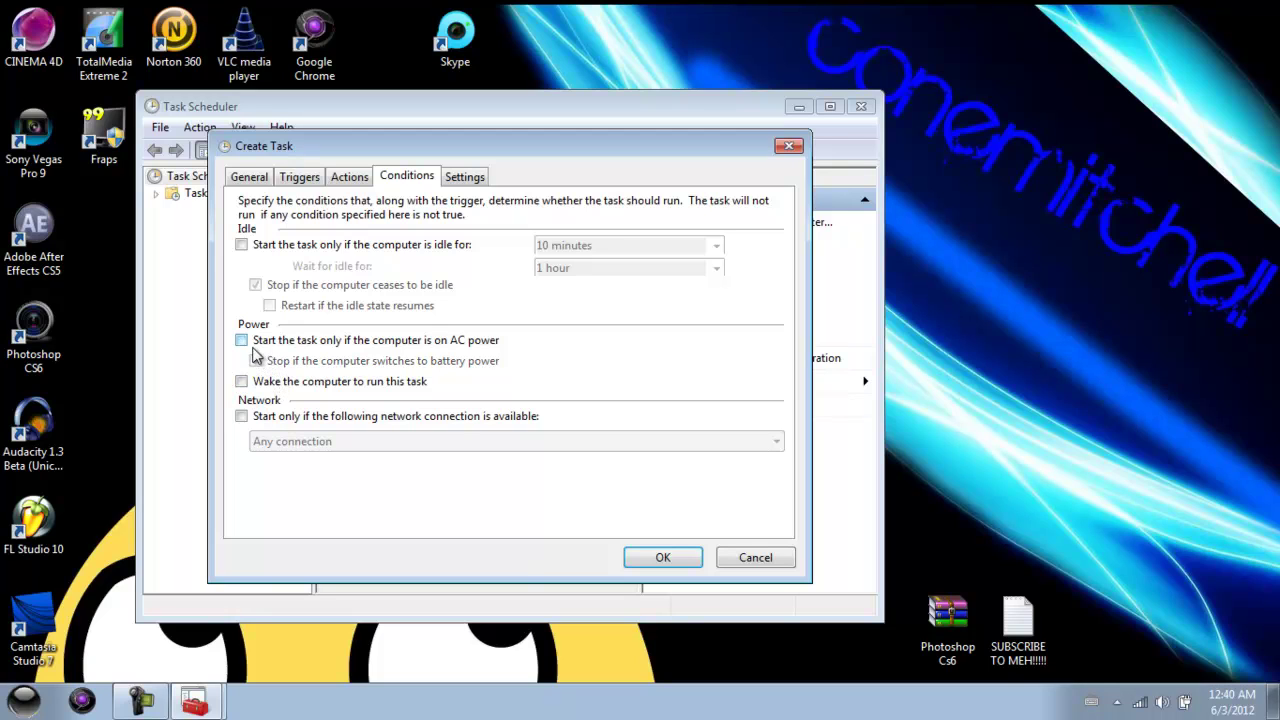
left_click(252, 343)
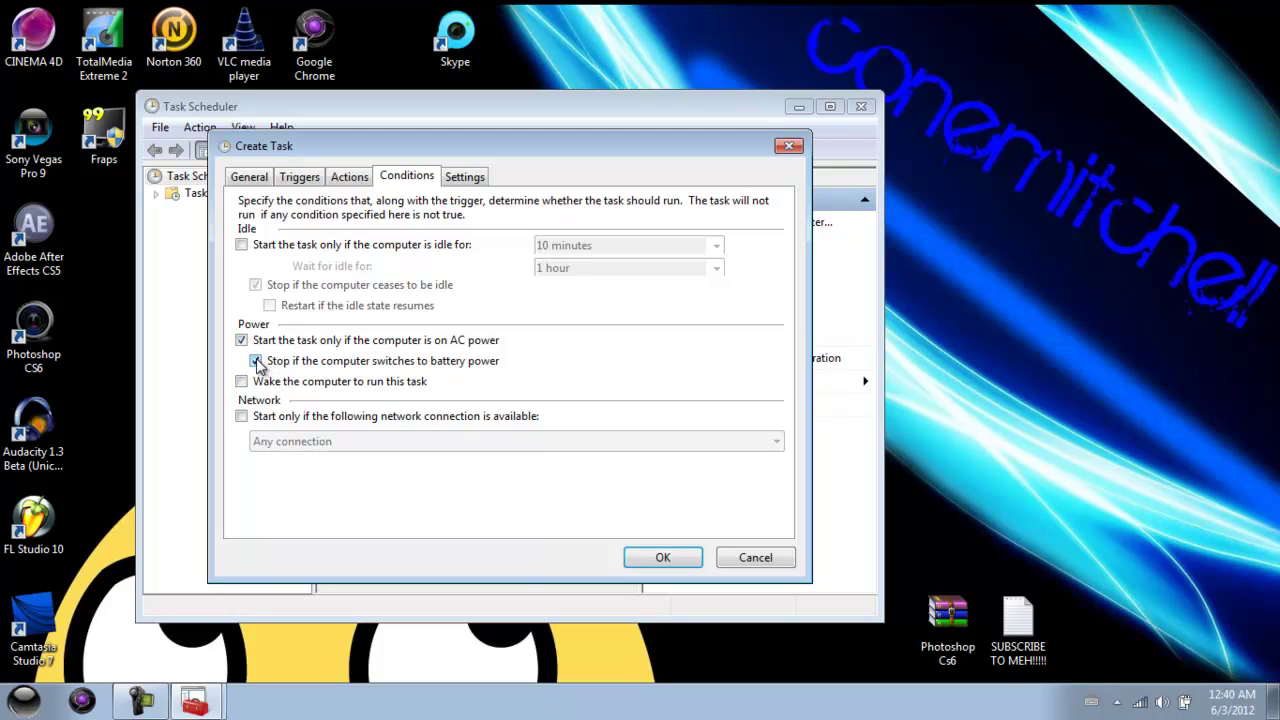
left_click(256, 362)
left_click(242, 341)
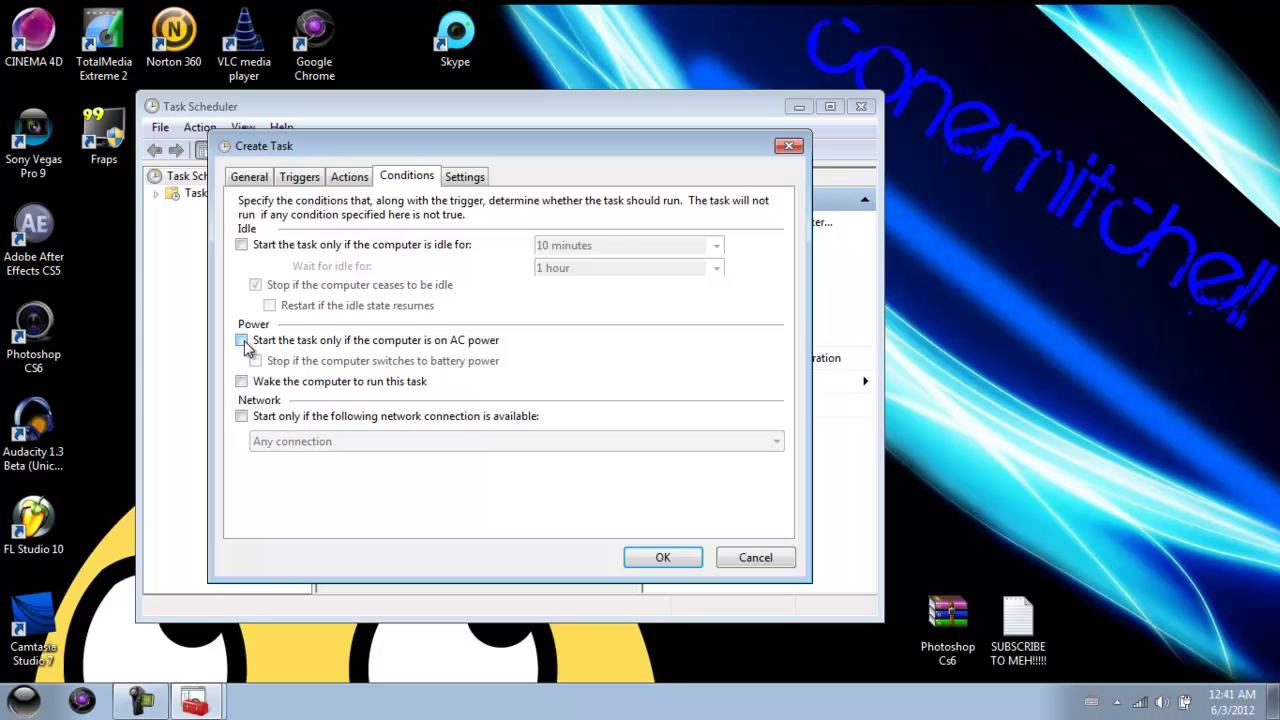
left_click(663, 558)
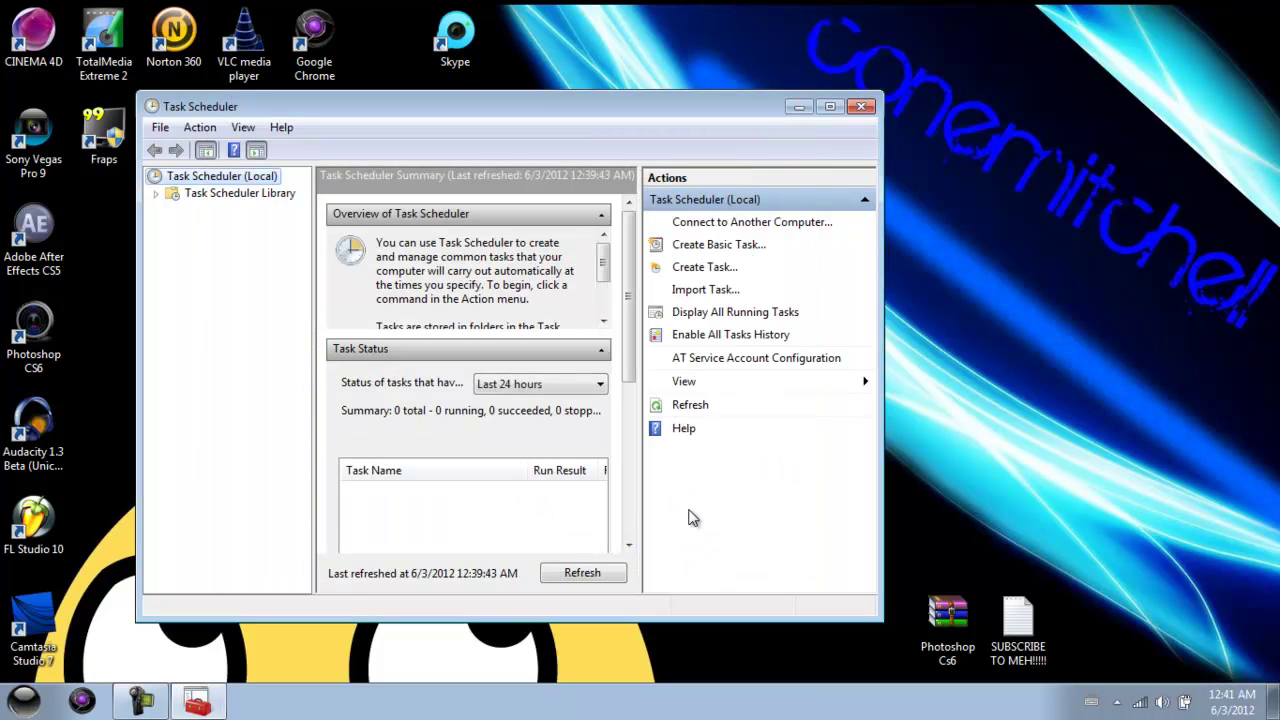
- Create a new desktop shortcut through the desktop's New > Shortcut menu
right_click(971, 406)
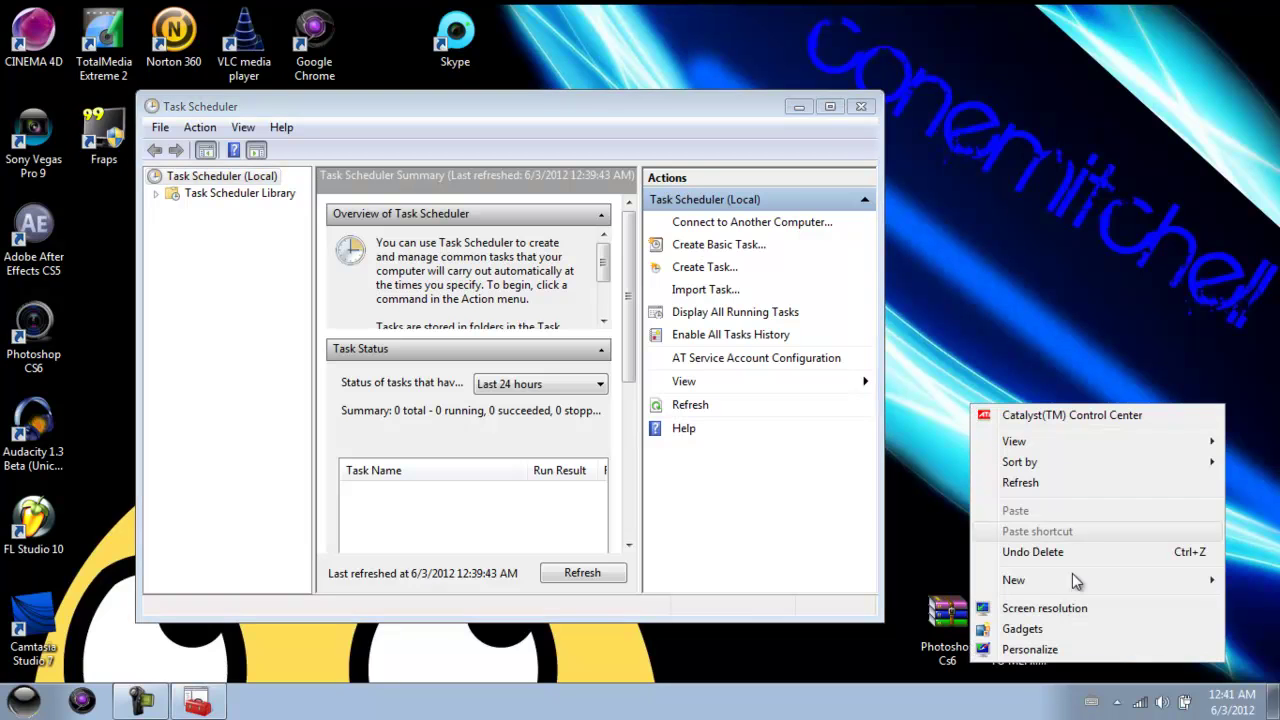
mouse_move(1044, 585)
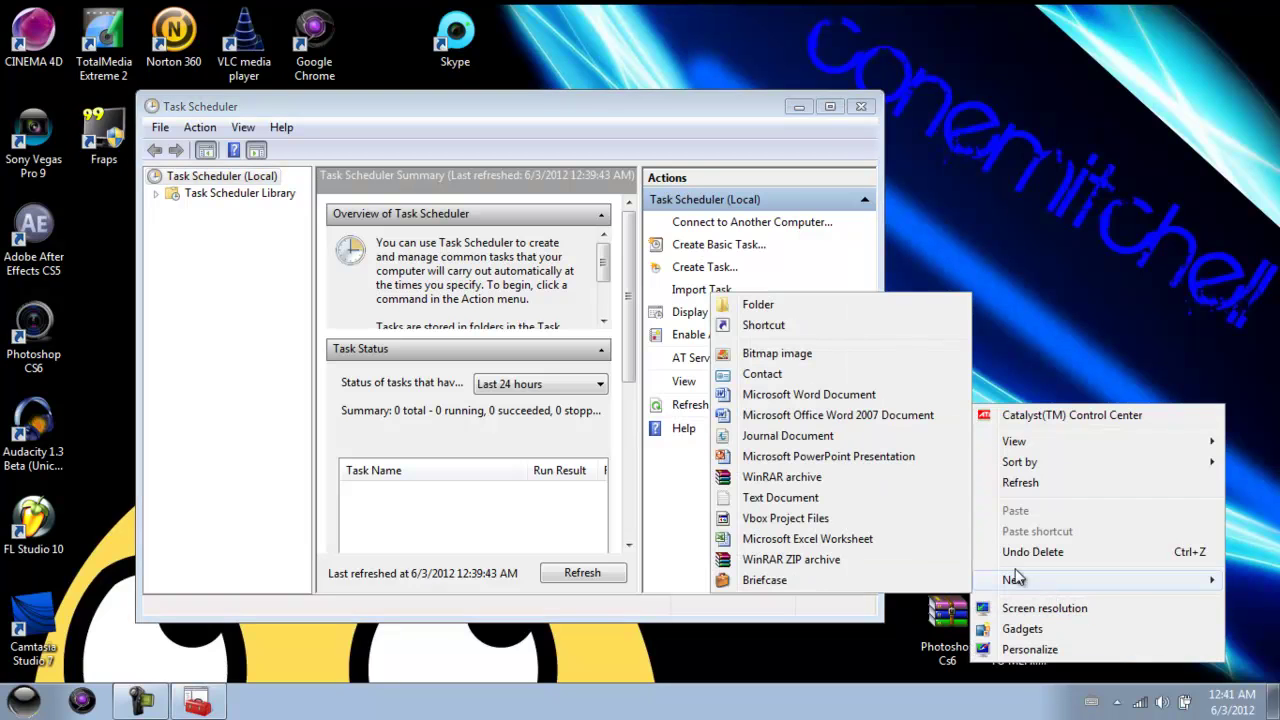
left_click(811, 339)
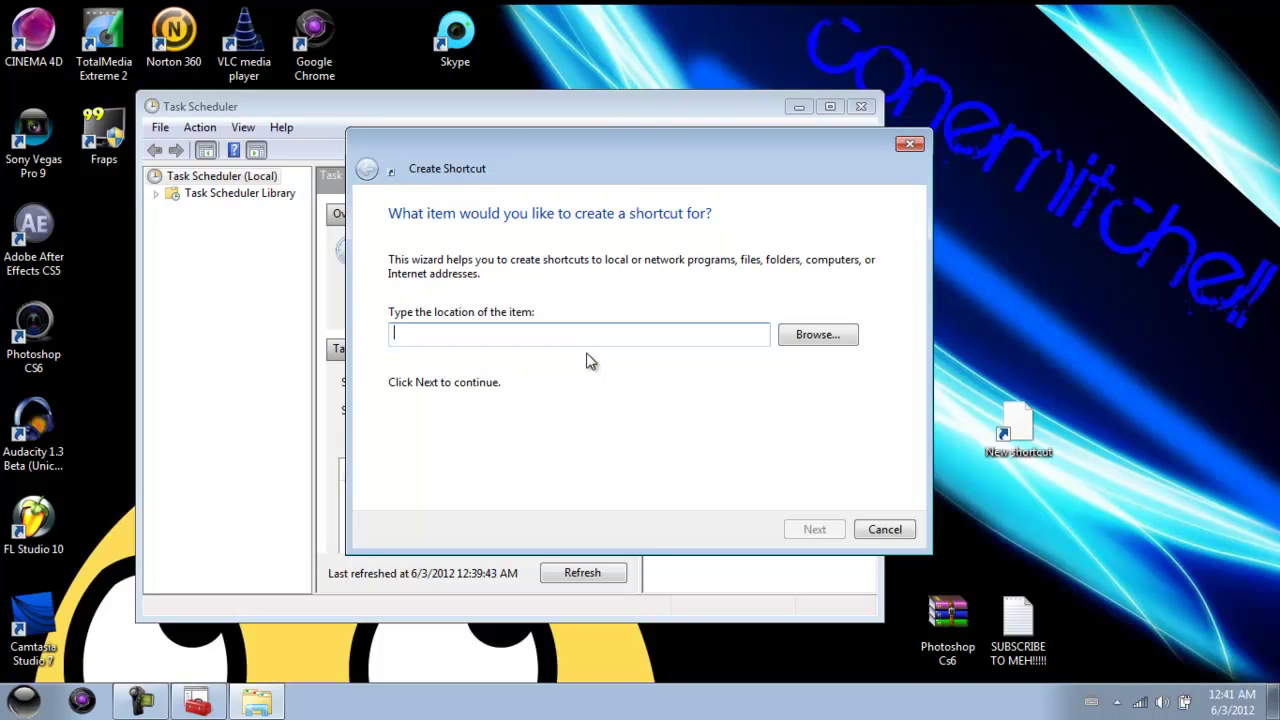
- Enter schtasks /run /tn Fraps as the shortcut's target location
type("s")
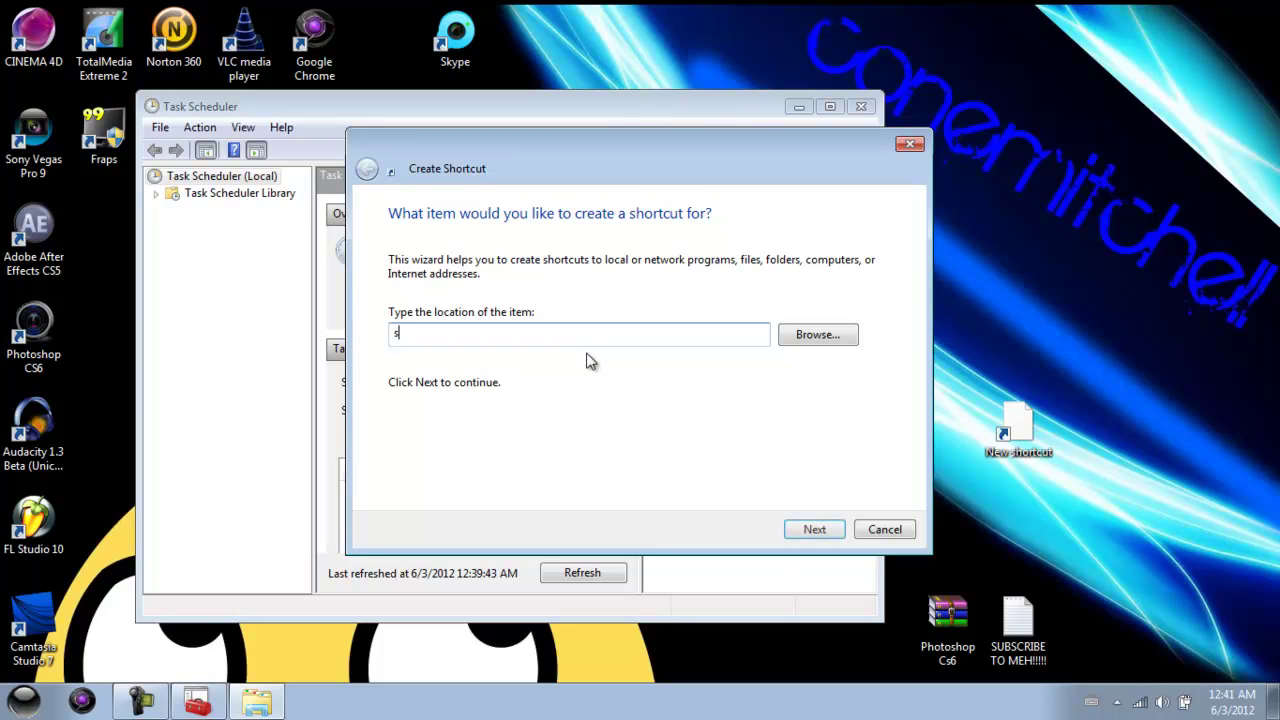
type("chtask")
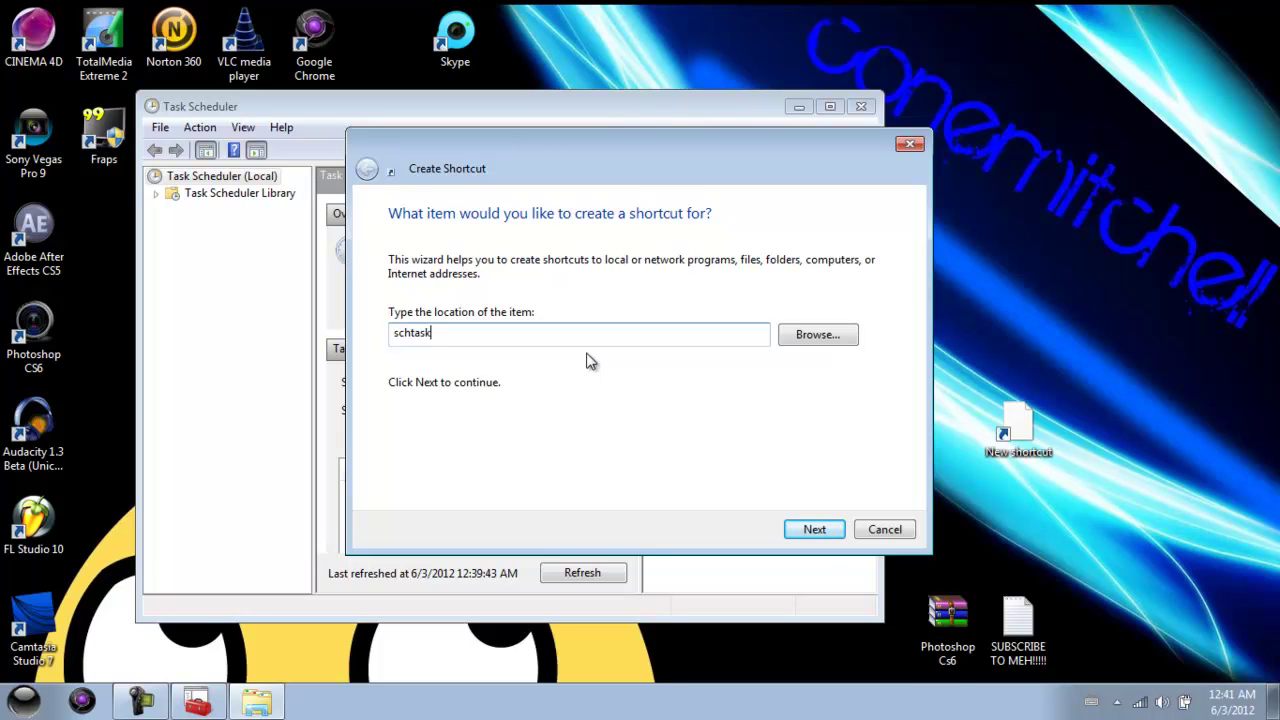
type("s")
type(" /run")
type(" /tn")
type("\"")
type("after eff")
type("ects")
key("BackSpace")
key("BackSpace")
key("BackSpace")
key("BackSpace")
key("BackSpace")
key("BackSpace")
key("BackSpace")
key("BackSpace")
key("BackSpace")
key("BackSpace")
key("BackSpace")
key("BackSpace")
key("BackSpace")
key("BackSpace")
type("fraps")
key("BackSpace")
key("BackSpace")
key("BackSpace")
key("BackSpace")
key("BackSpace")
type("Fraps")
left_click(797, 532)
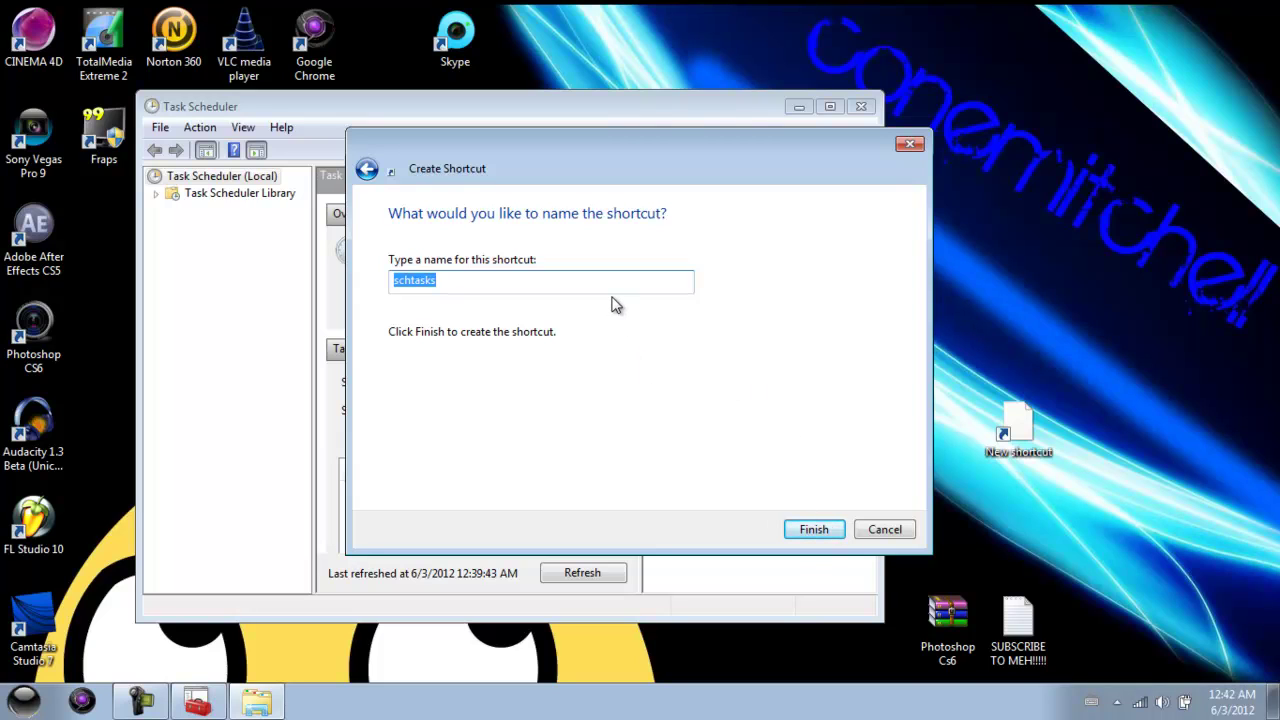
- Name the shortcut Fraps and let it replace the existing Fraps shortcut
type("FR")
key("BackSpace")
left_click(812, 532)
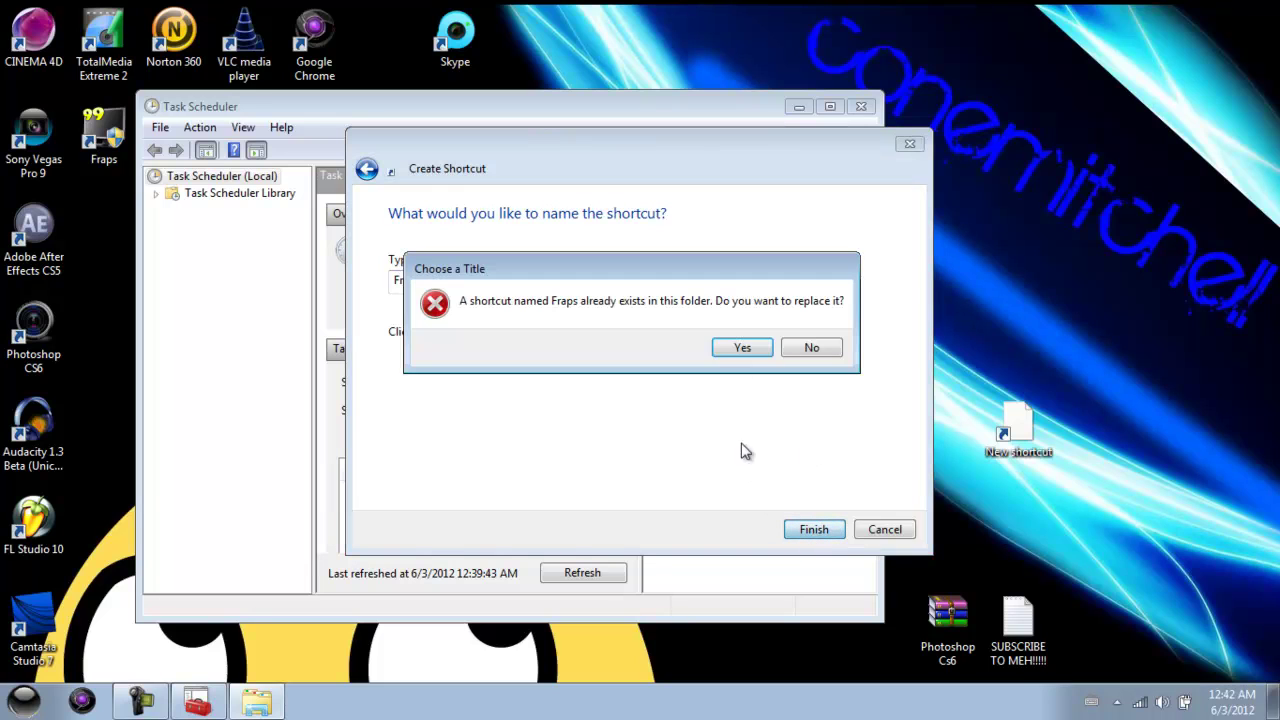
left_click(742, 348)
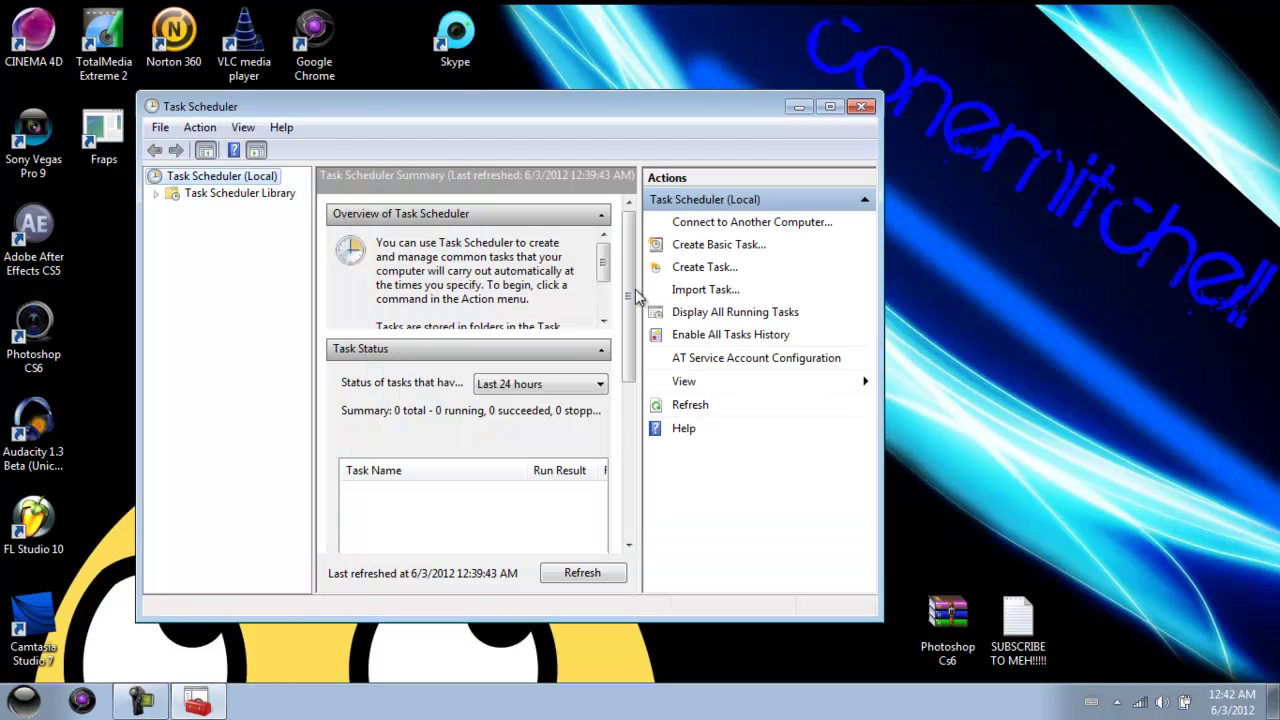
- Close Task Scheduler and start changing the Fraps shortcut's icon from its properties
left_click(860, 106)
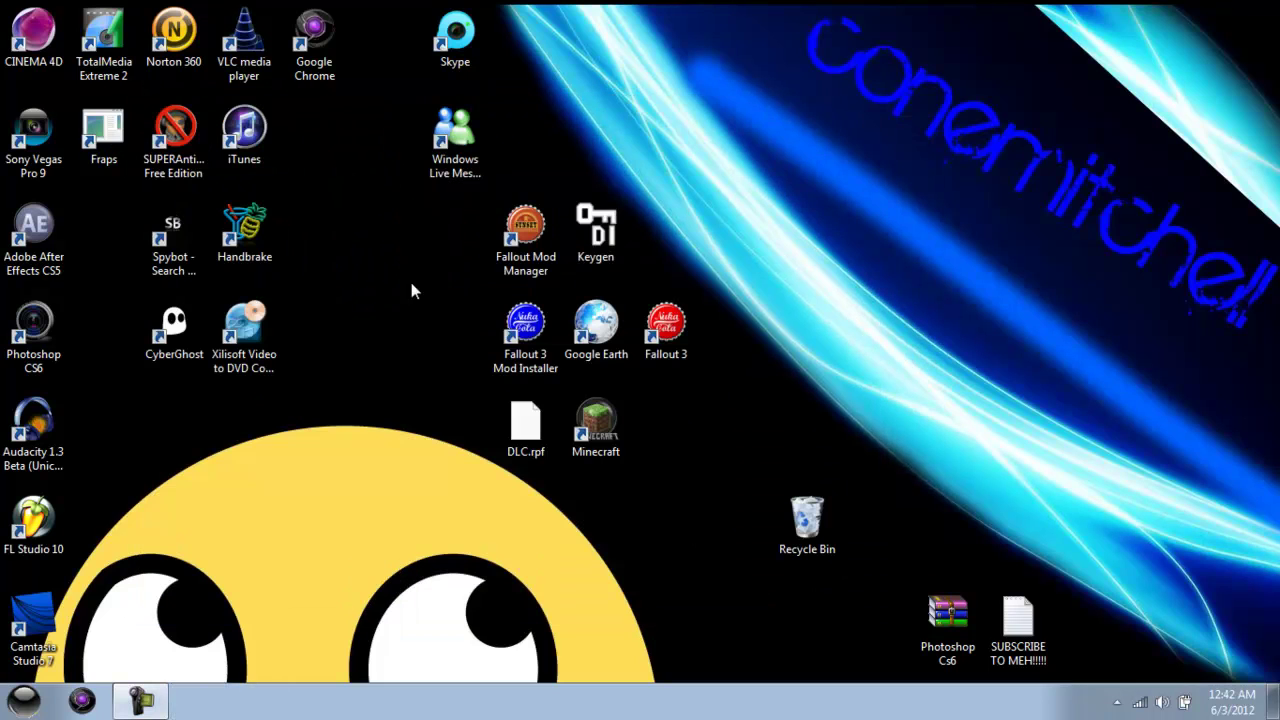
right_click(117, 143)
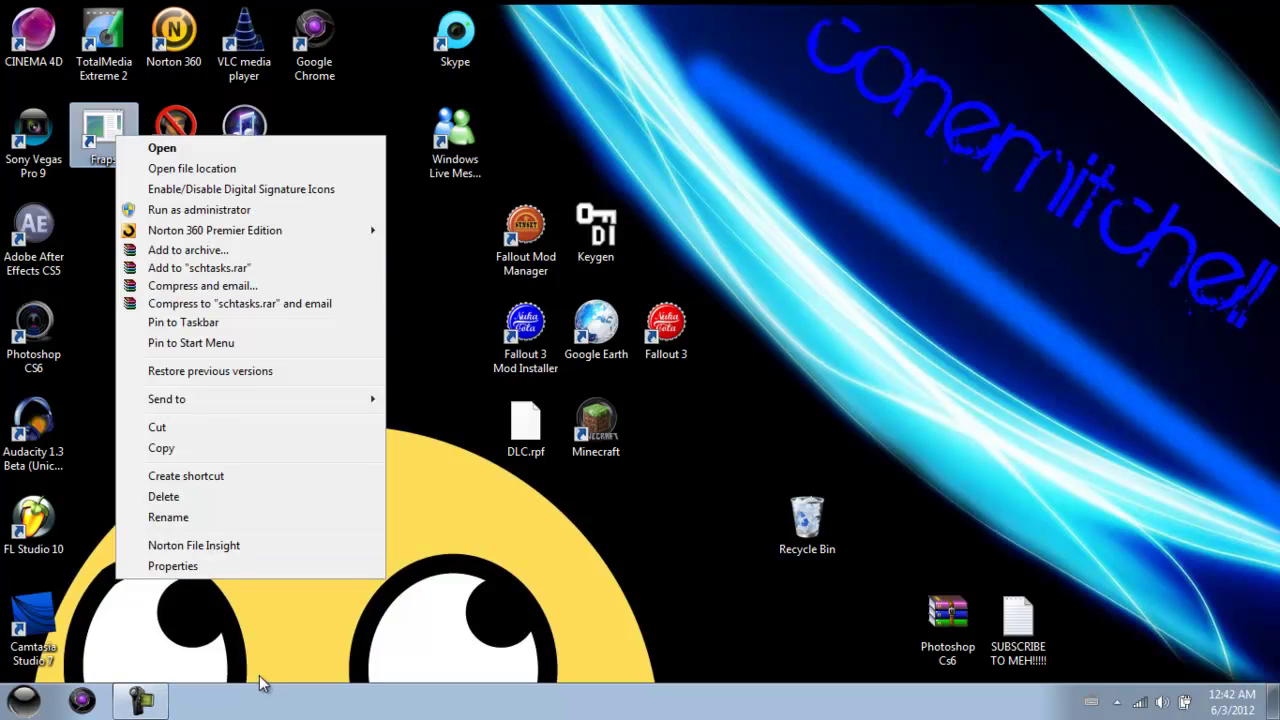
left_click(186, 570)
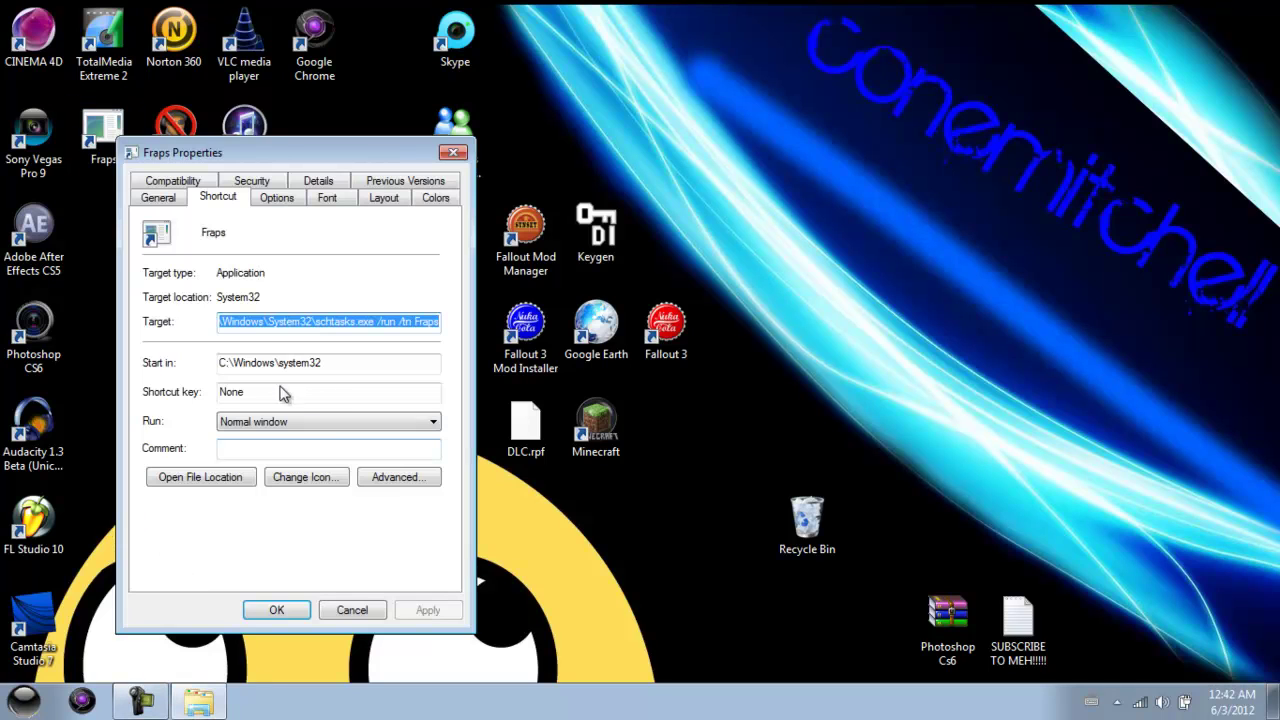
left_click(303, 479)
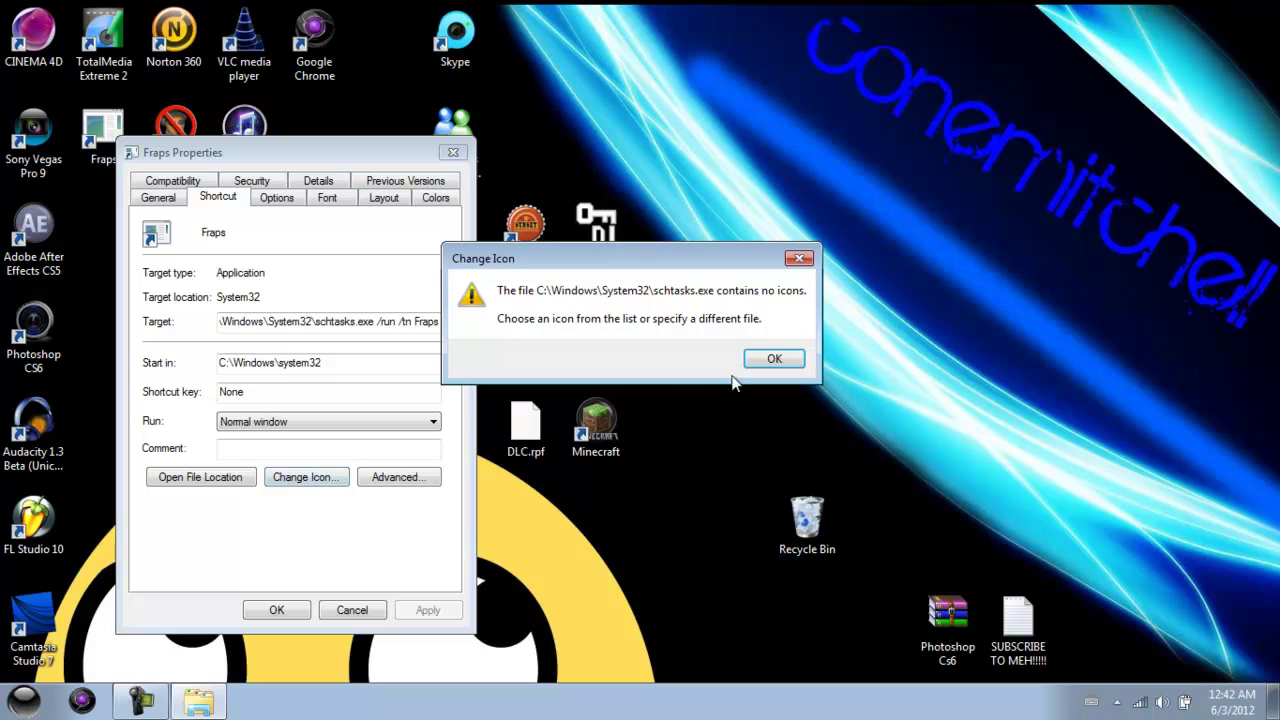
left_click(775, 362)
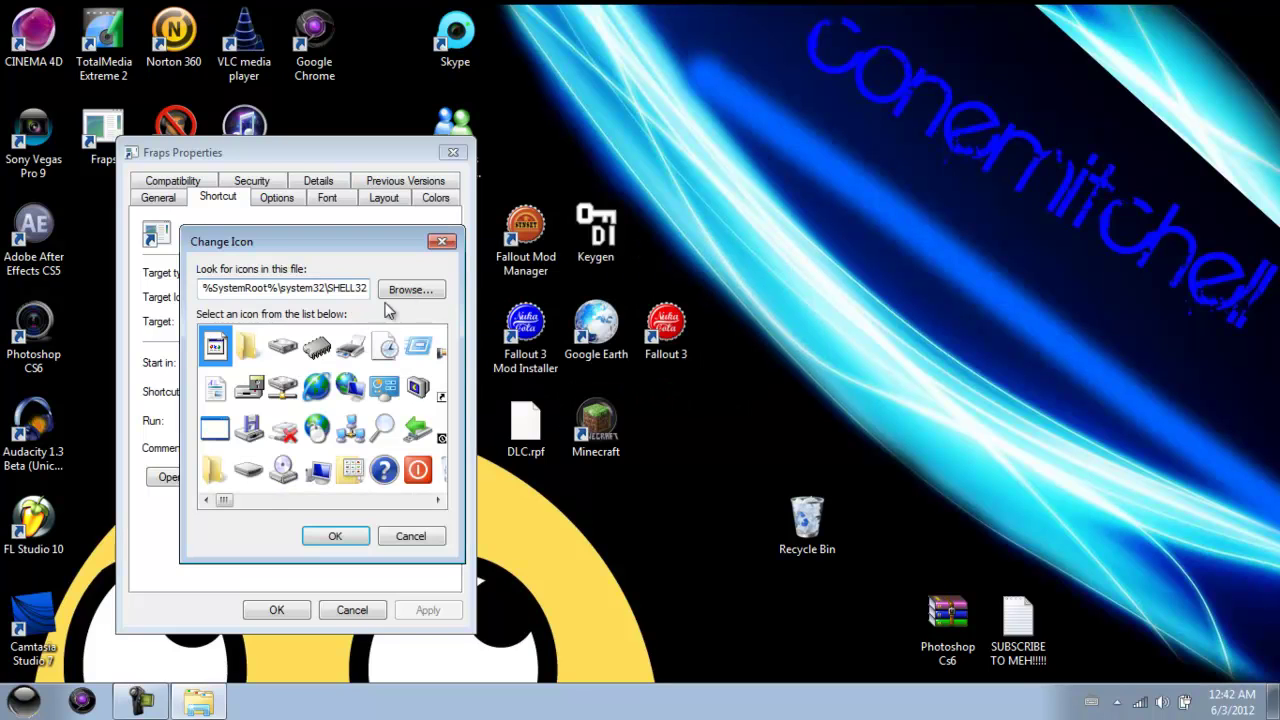
- Pick the Fraps icon from Documents\Windows 7 icons and apply it to the shortcut
left_click(408, 289)
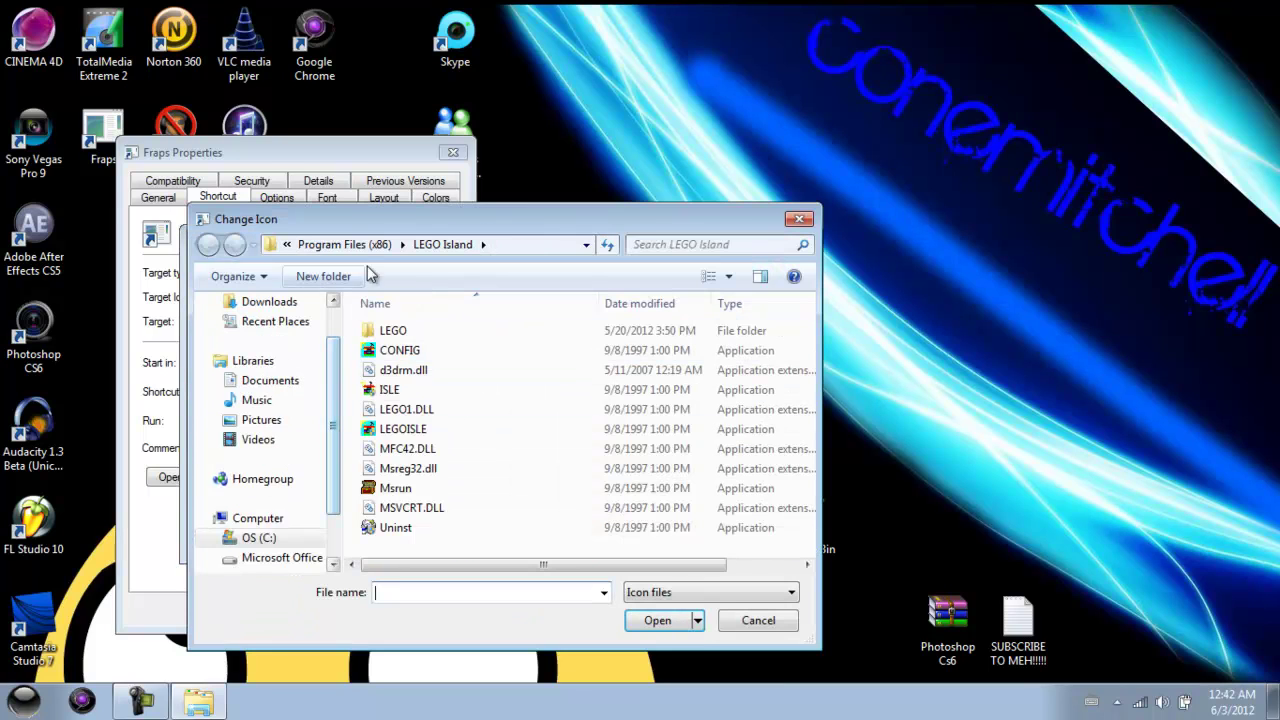
left_click(351, 246)
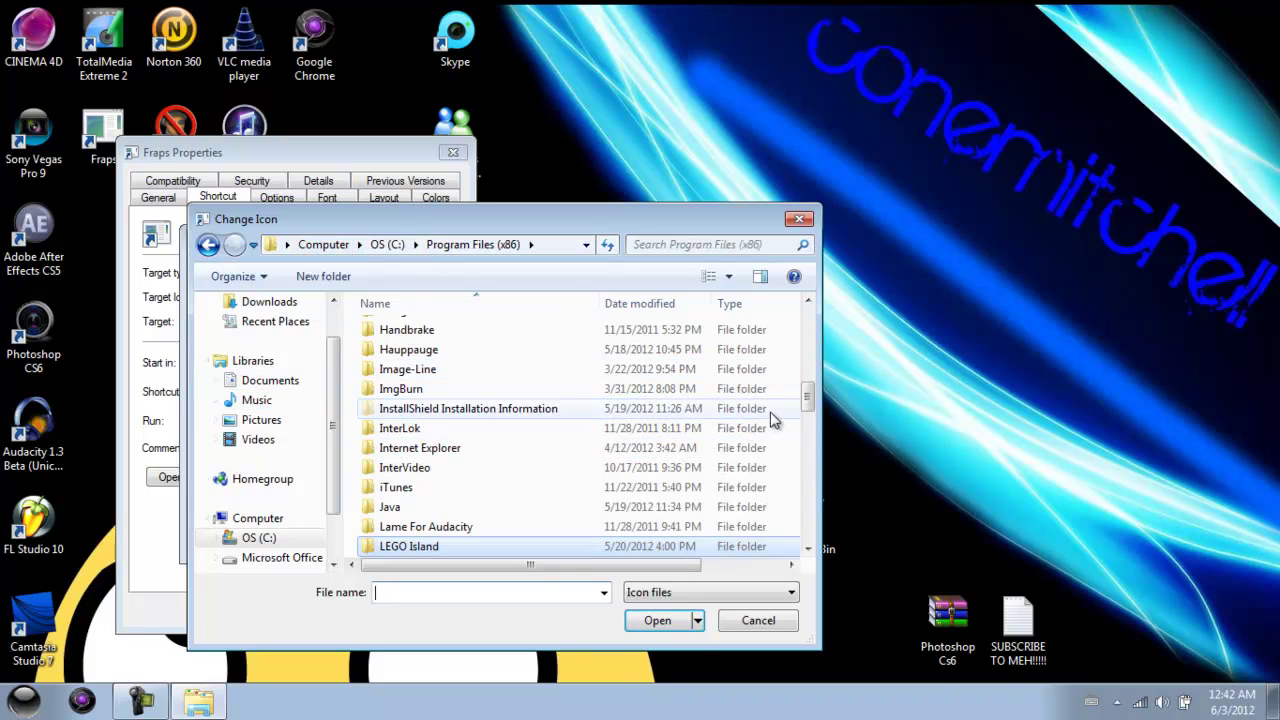
scroll(809, 400, "up", 3)
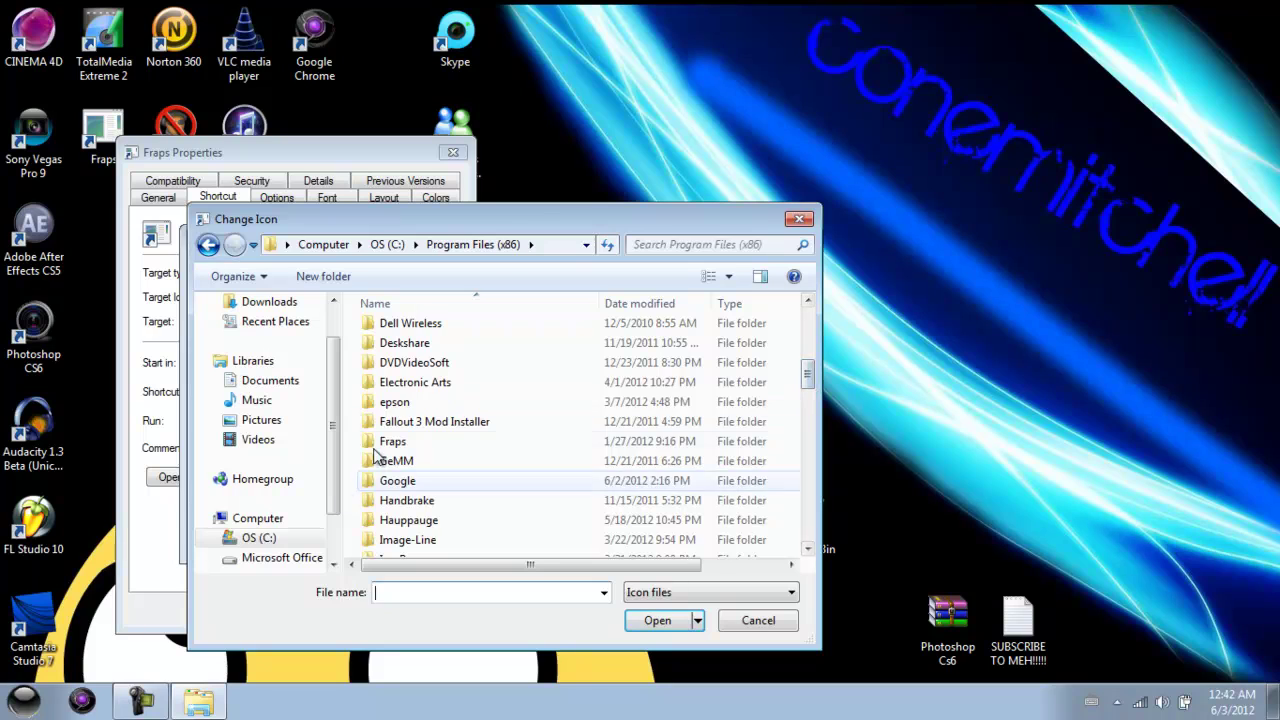
double_click(390, 441)
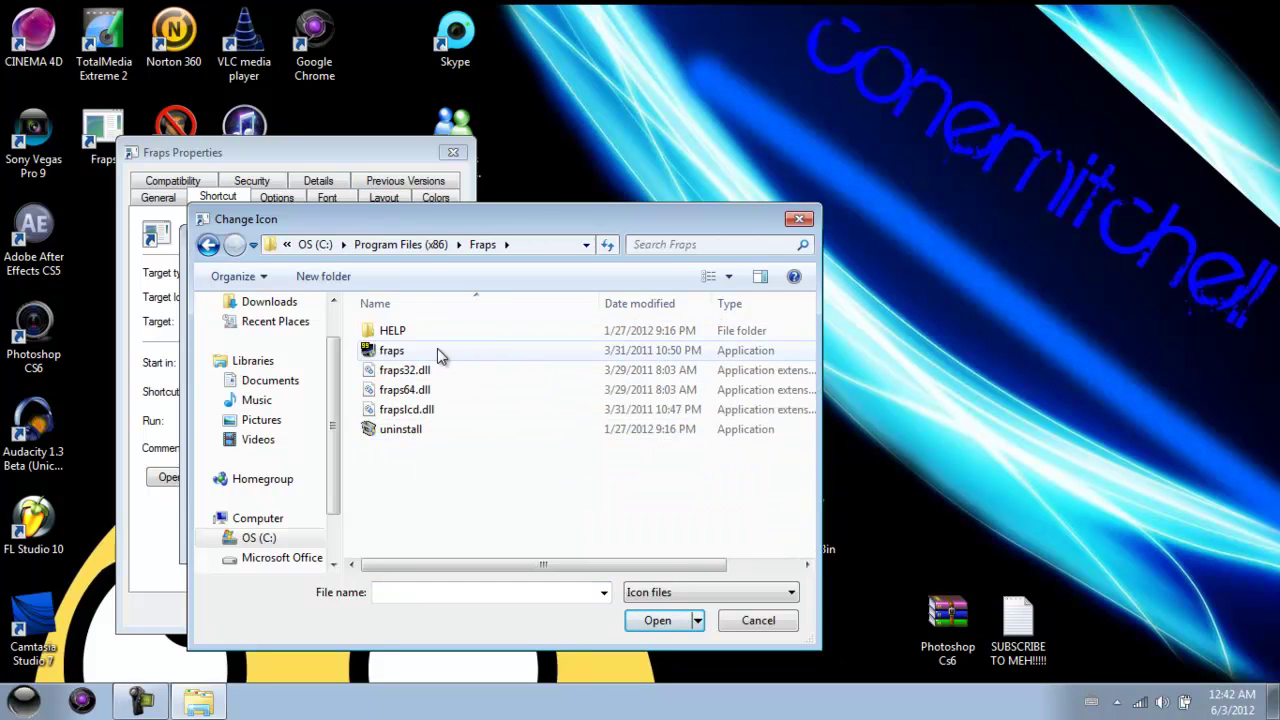
left_click(292, 382)
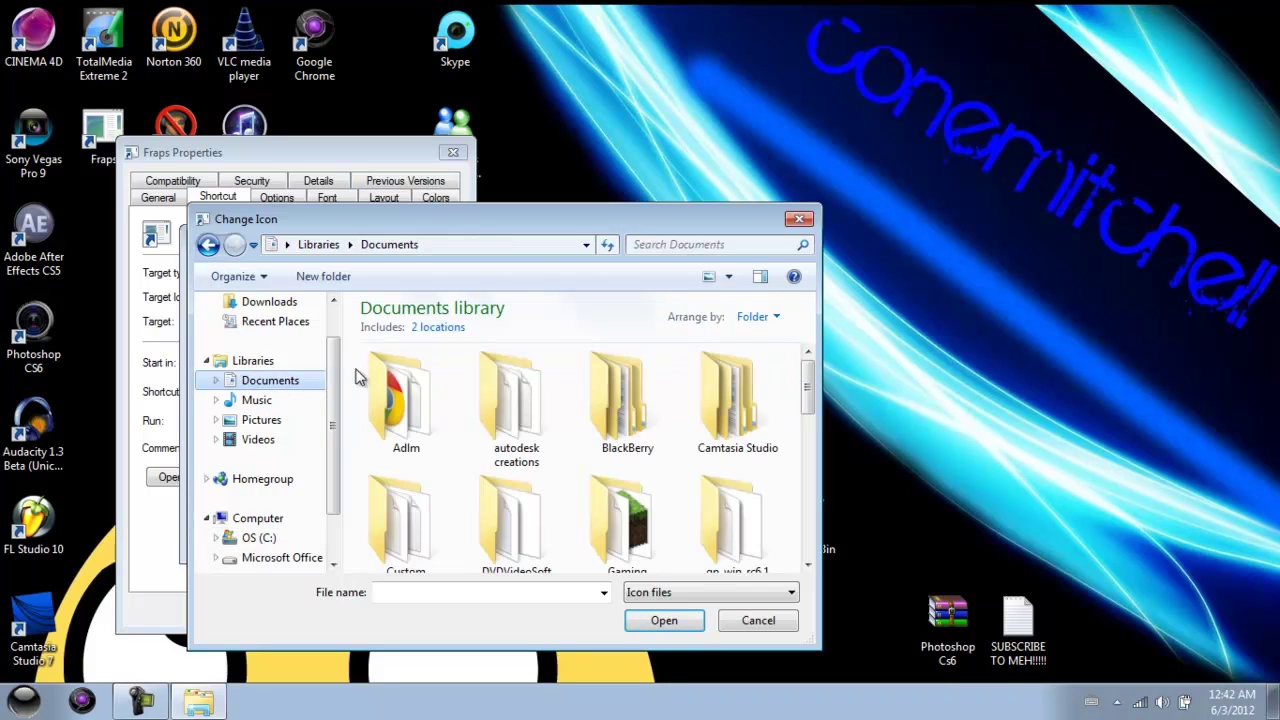
left_click_drag(806, 422, 797, 513)
double_click(735, 500)
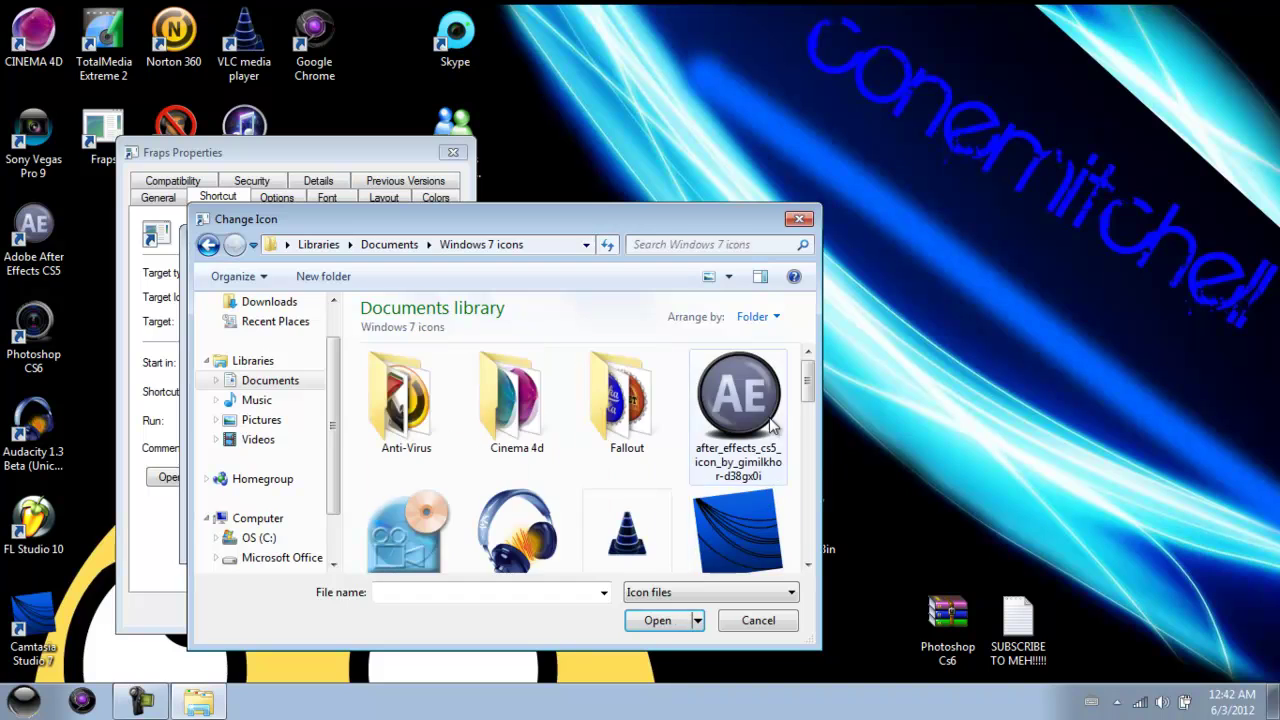
left_click_drag(807, 383, 807, 432)
left_click(629, 390)
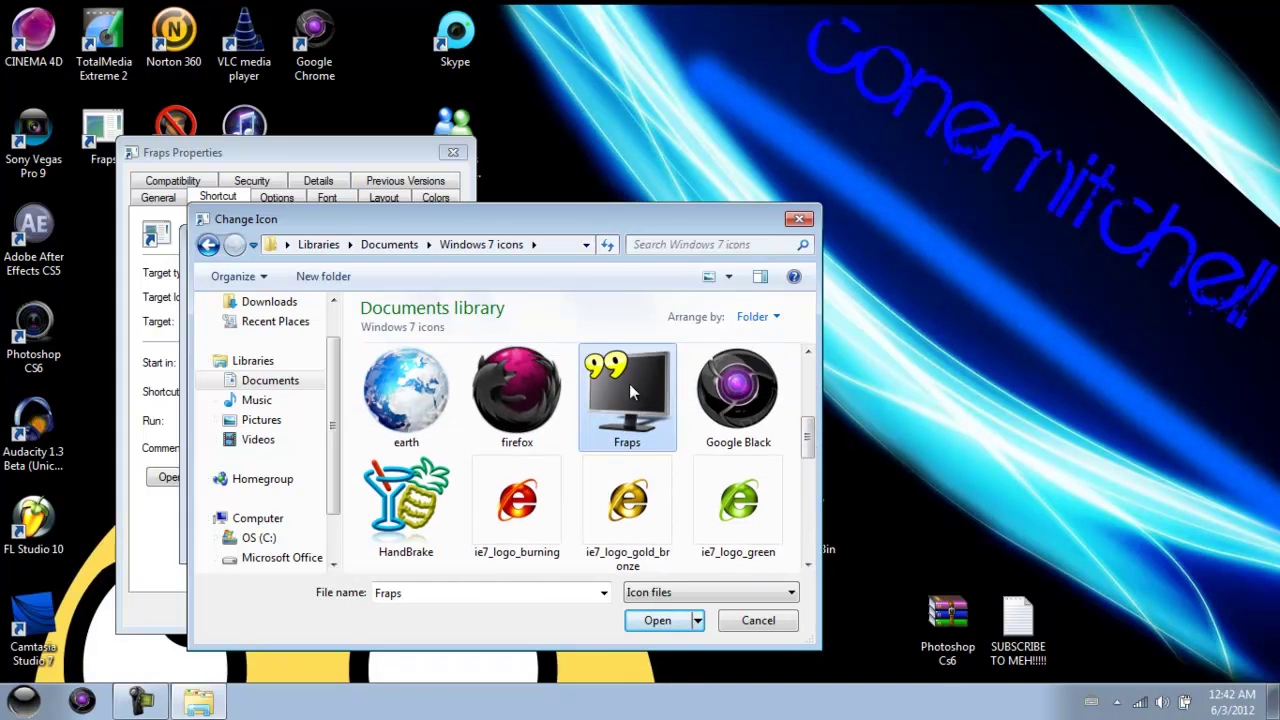
left_click(660, 622)
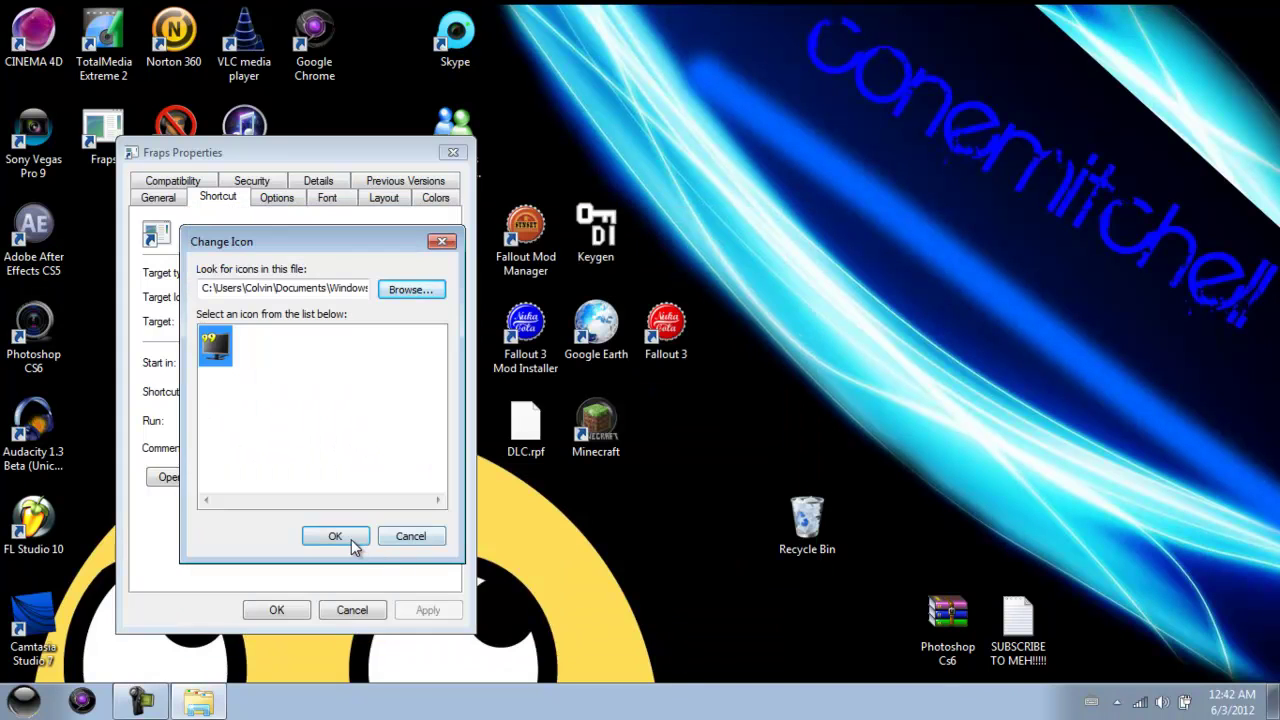
left_click(352, 545)
left_click(428, 610)
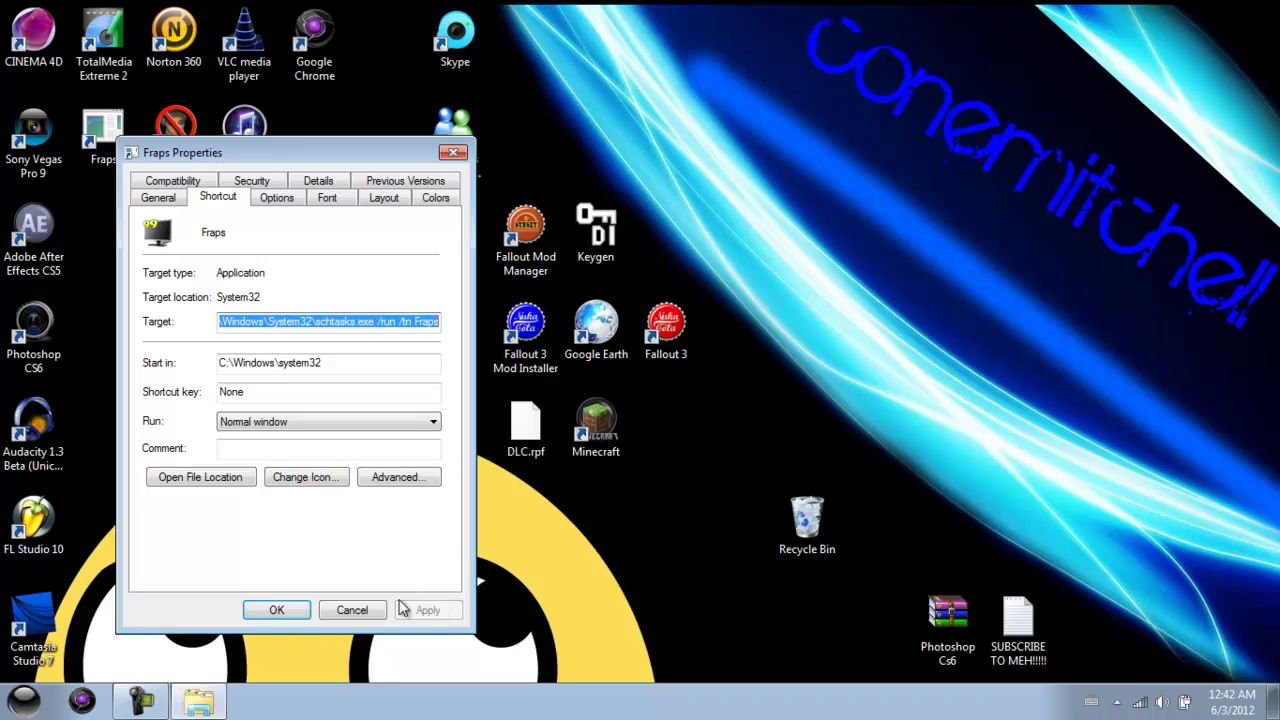
- Close Fraps Properties and check the updated Fraps shortcut icon on the desktop
left_click(300, 609)
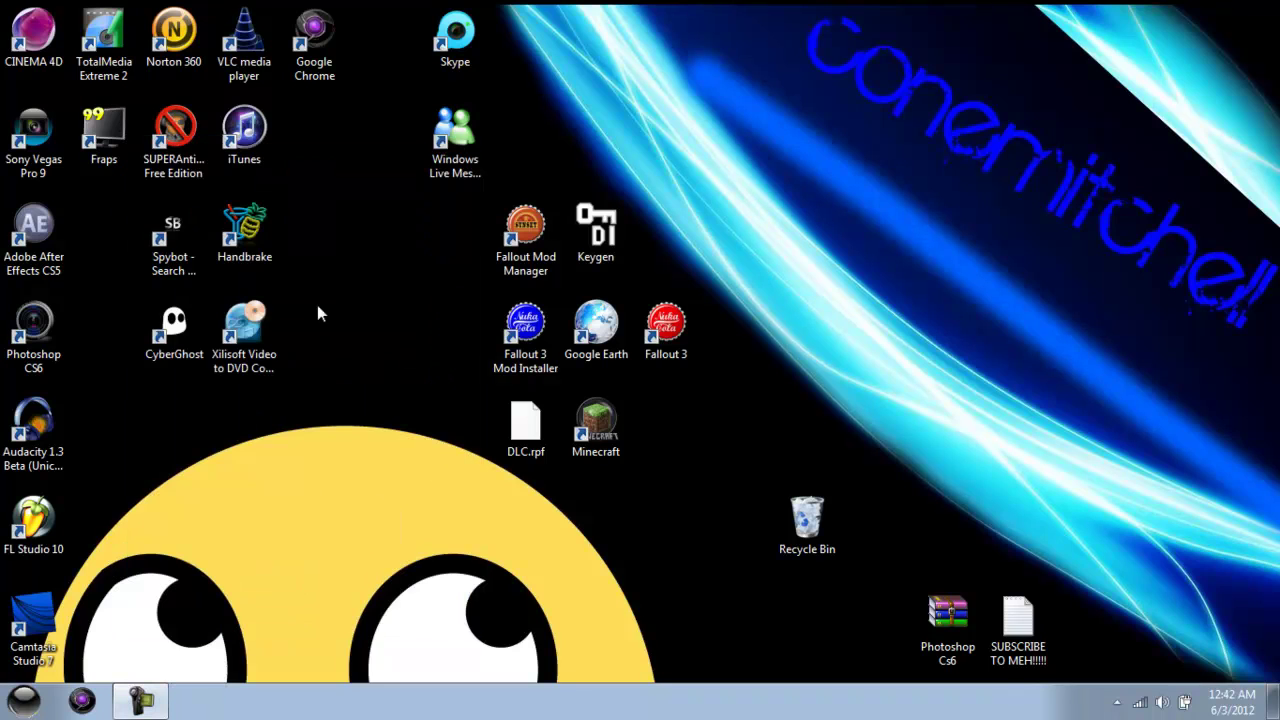
left_click(121, 148)
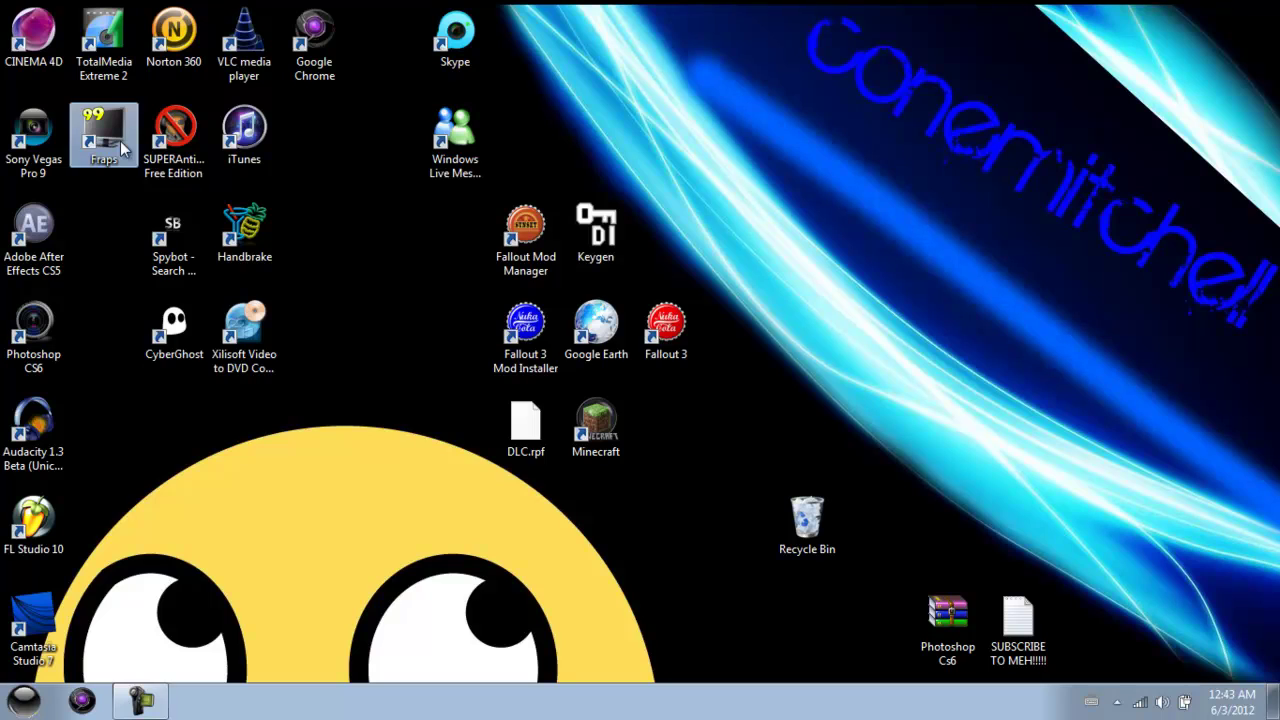
left_click(439, 242)
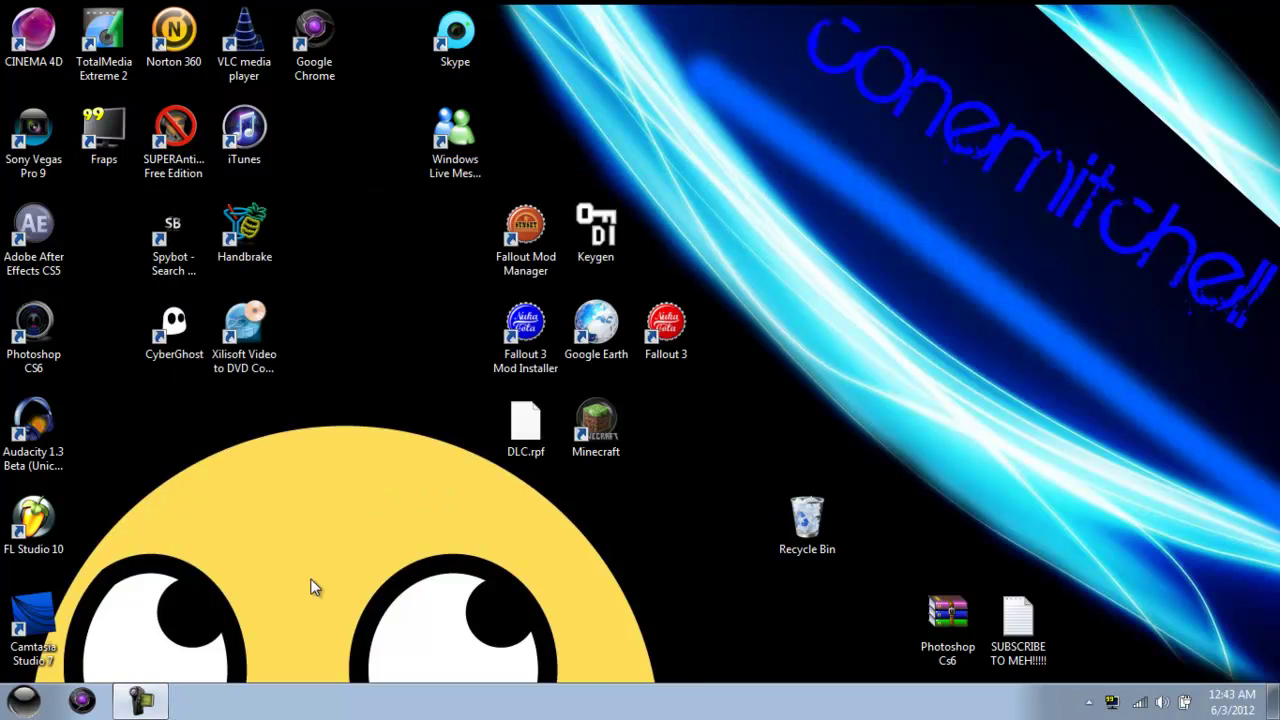